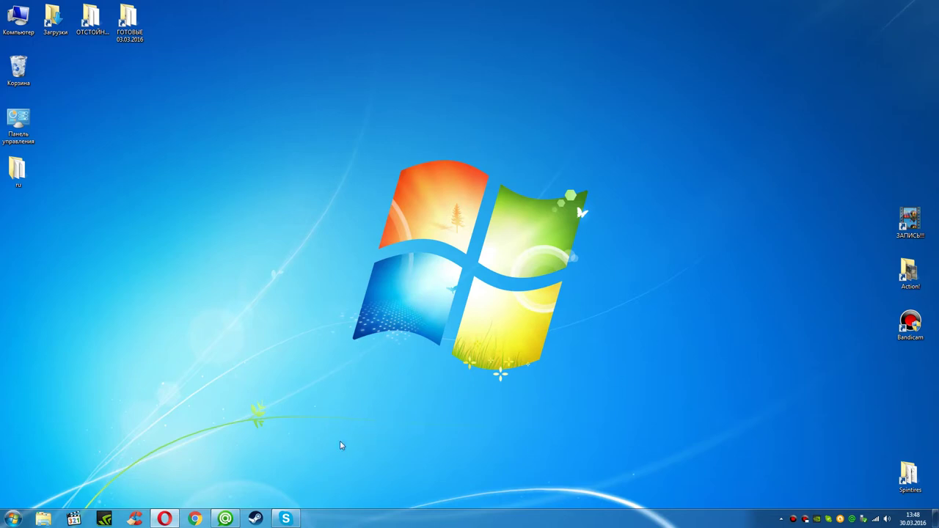
- Switch to the Opera browser and open the full links list of the Spintires driver-51rus group
left_click(166, 519)
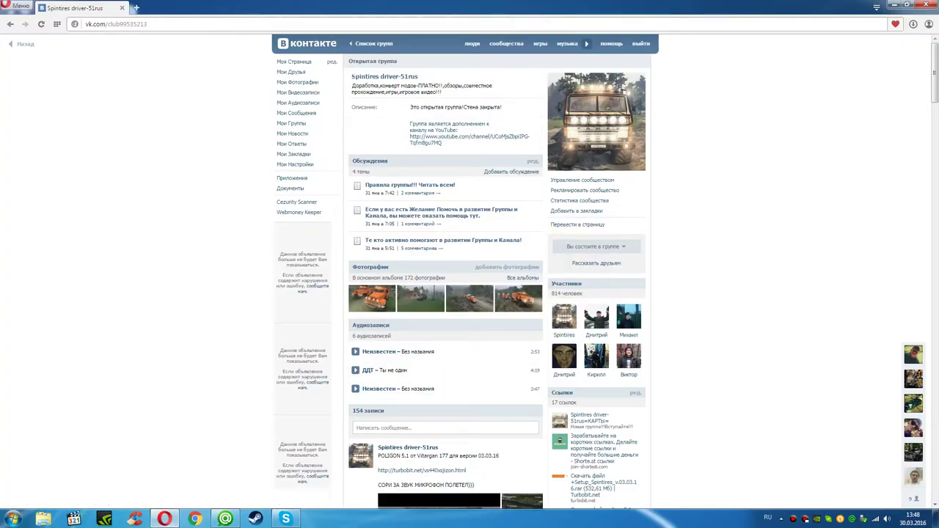
left_click_drag(352, 76, 417, 77)
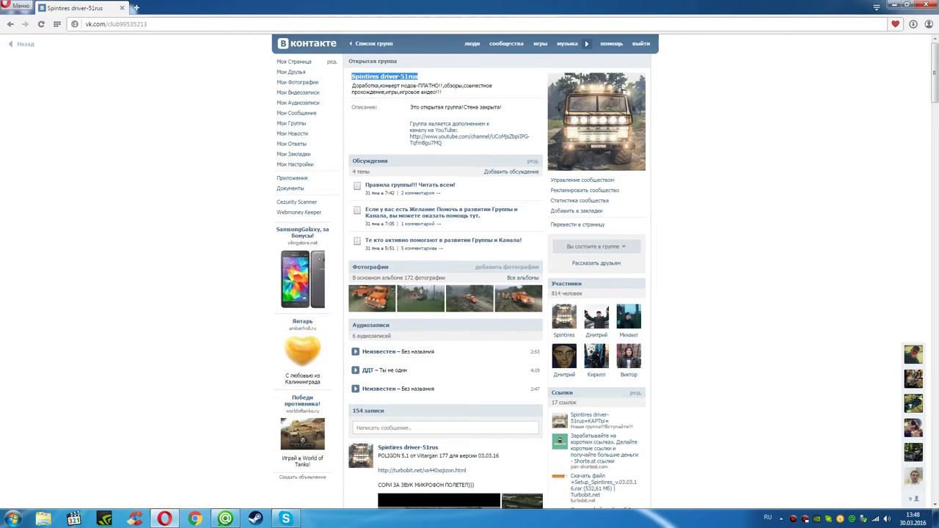
left_click(710, 326)
scroll(710, 326, "down", 2)
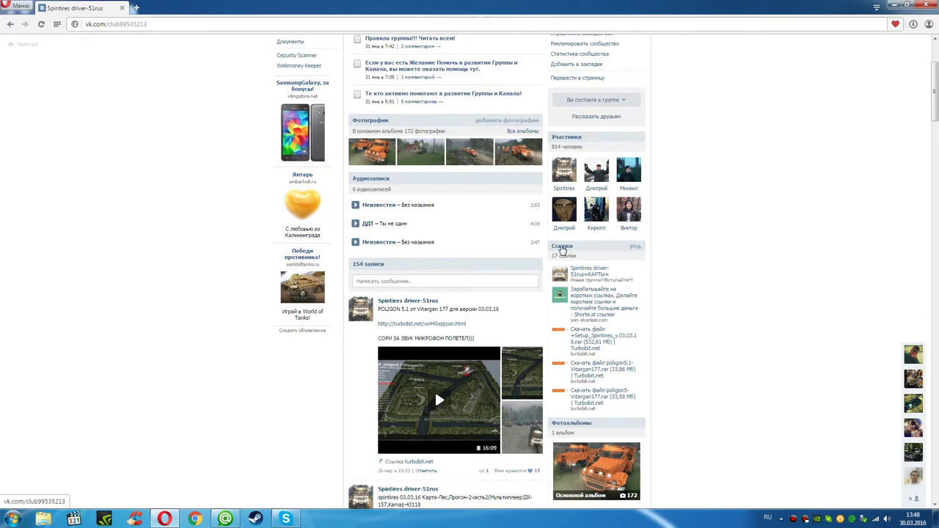
left_click(563, 250)
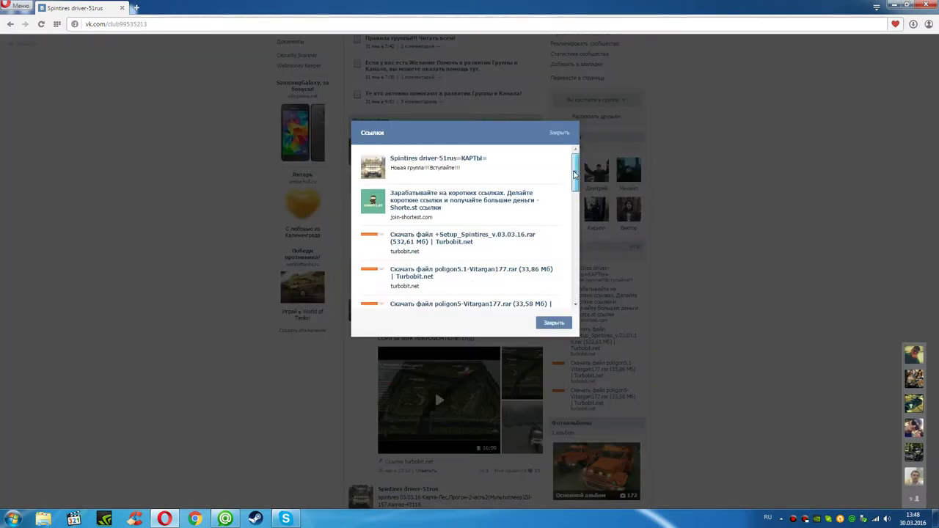
- Find Mirillis_Action_1.18.0.rar in the group's links and open its Turbobit download page
left_click_drag(575, 174, 390, 210)
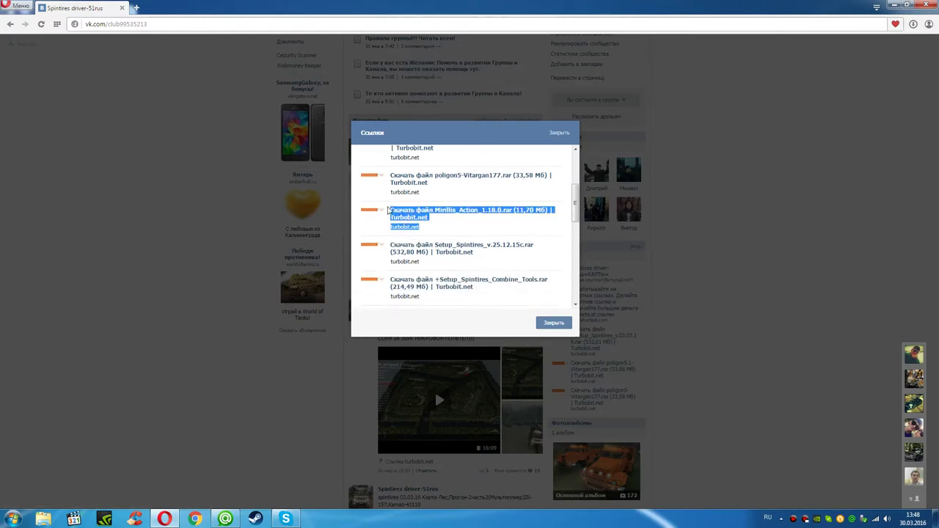
left_click(465, 224)
left_click(418, 213)
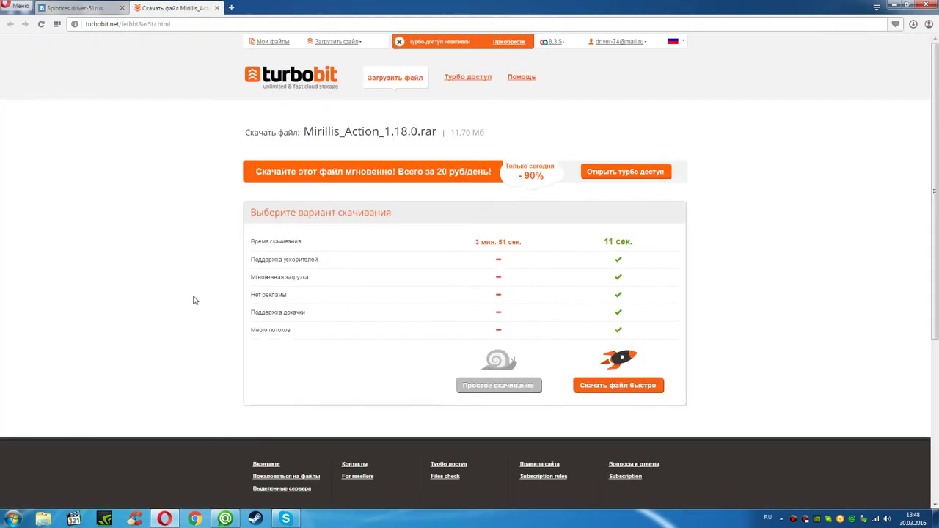
- Choose the free simple download, decline the 24-hour trial Turbo access offer and close the advertising page
left_click(501, 392)
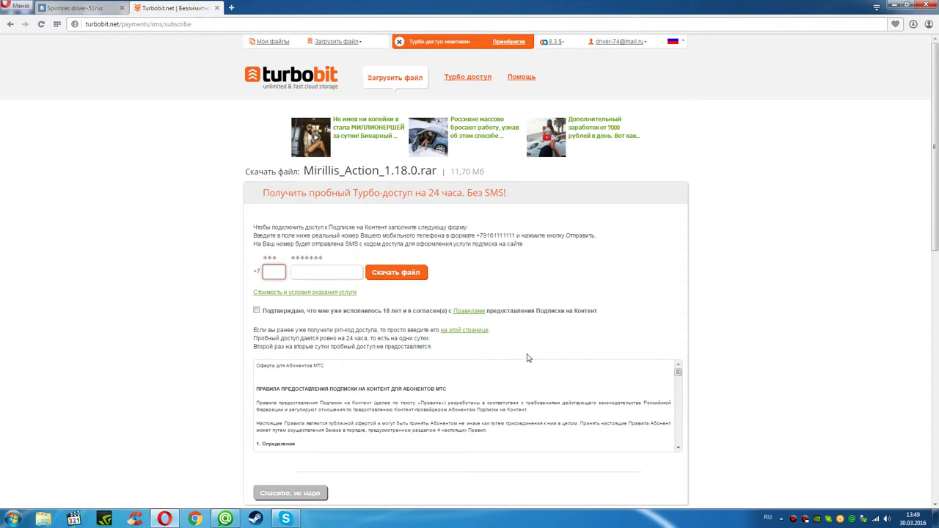
scroll(527, 358, "down", 2)
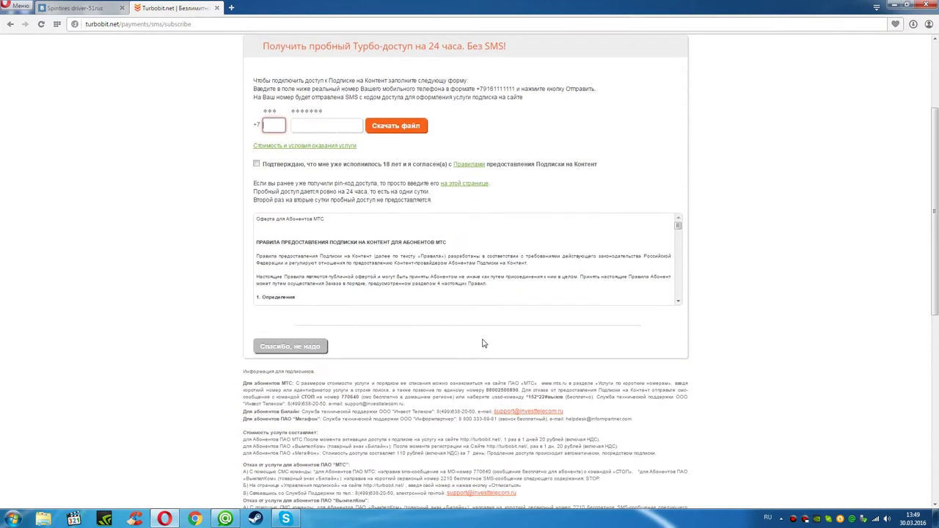
left_click(318, 345)
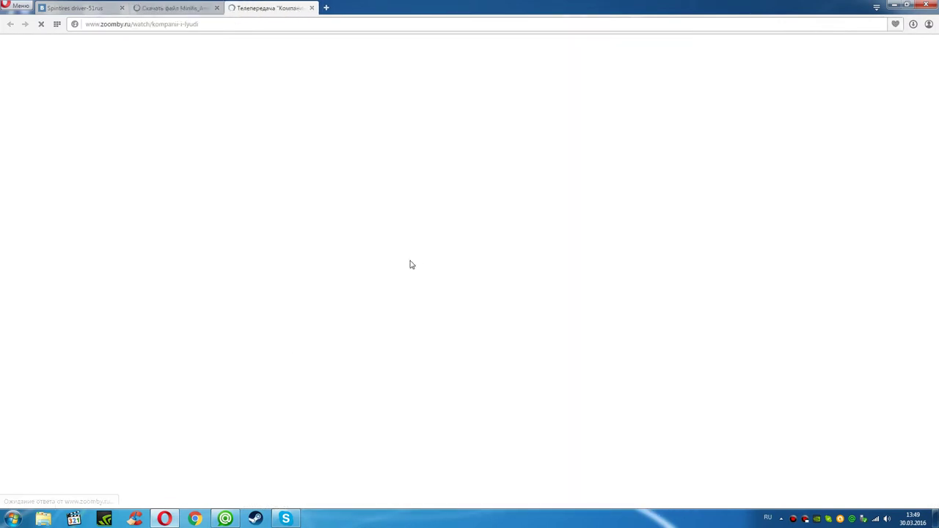
left_click(312, 8)
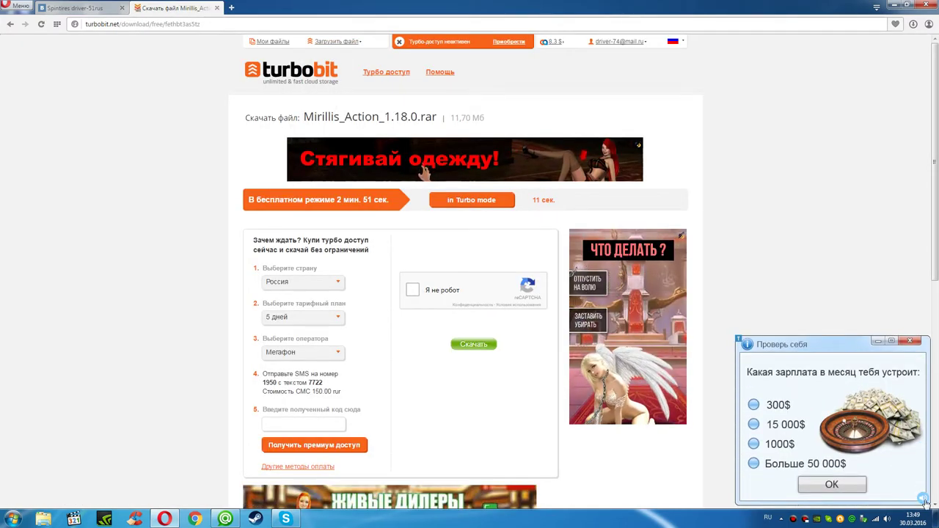
- Complete the "I'm not a robot" check and request the free download link, waiting out the countdown
left_click(412, 290)
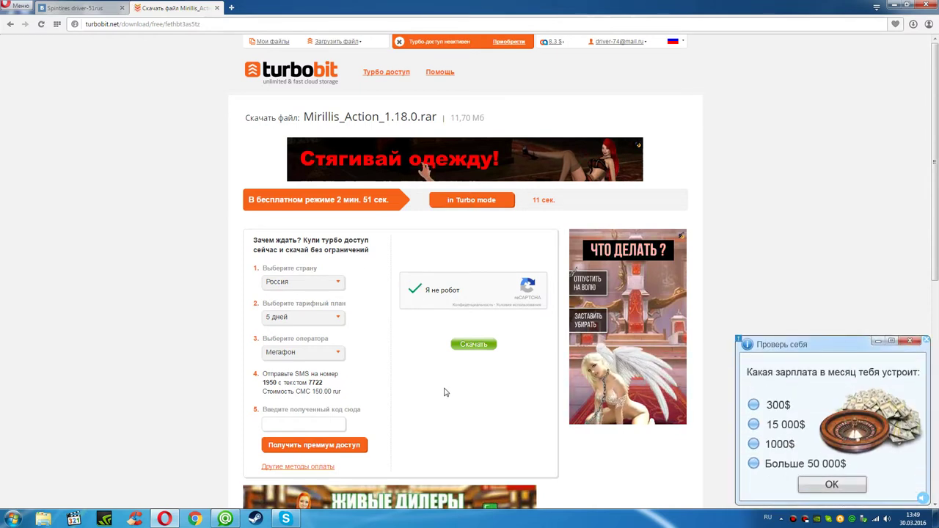
left_click(470, 346)
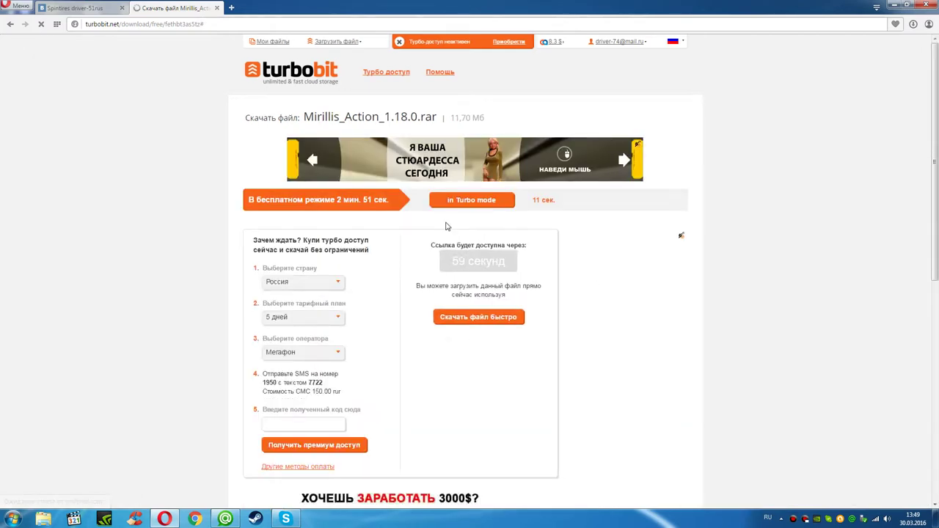
left_click_drag(430, 245, 527, 246)
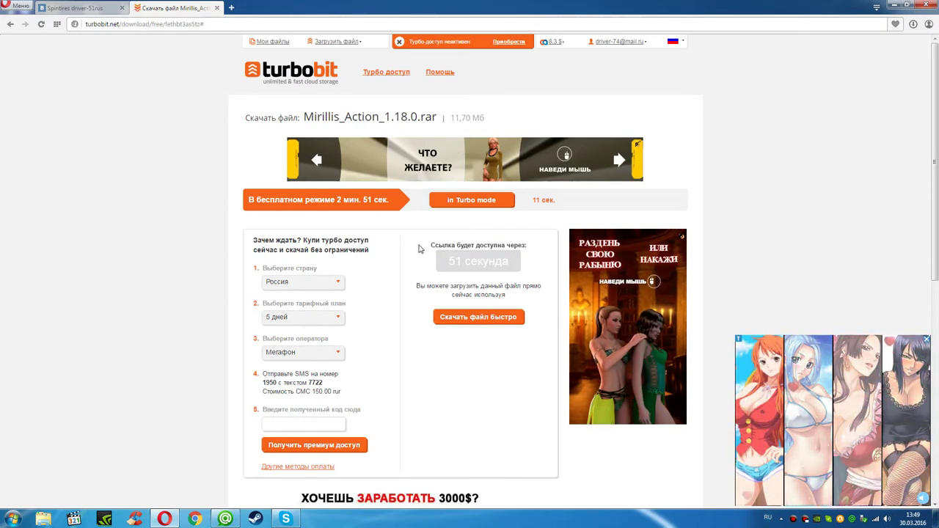
left_click_drag(418, 251, 507, 265)
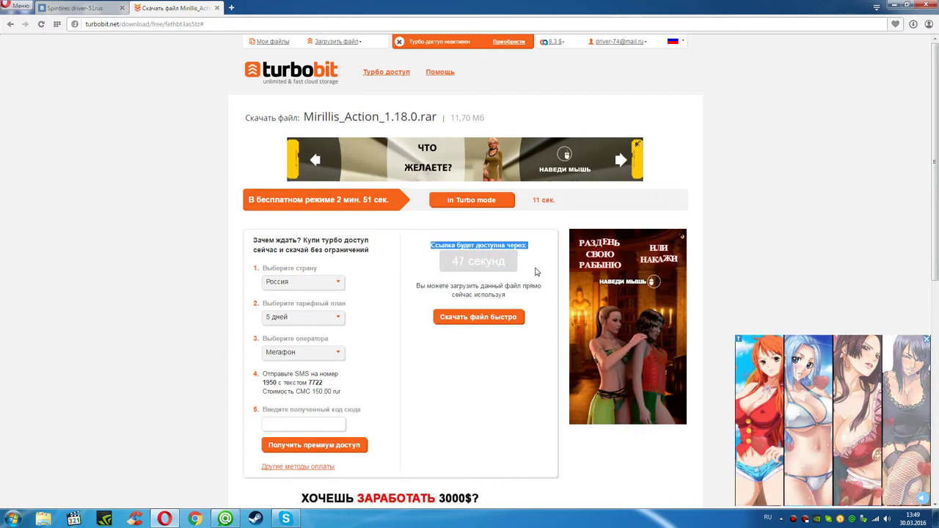
left_click(536, 272)
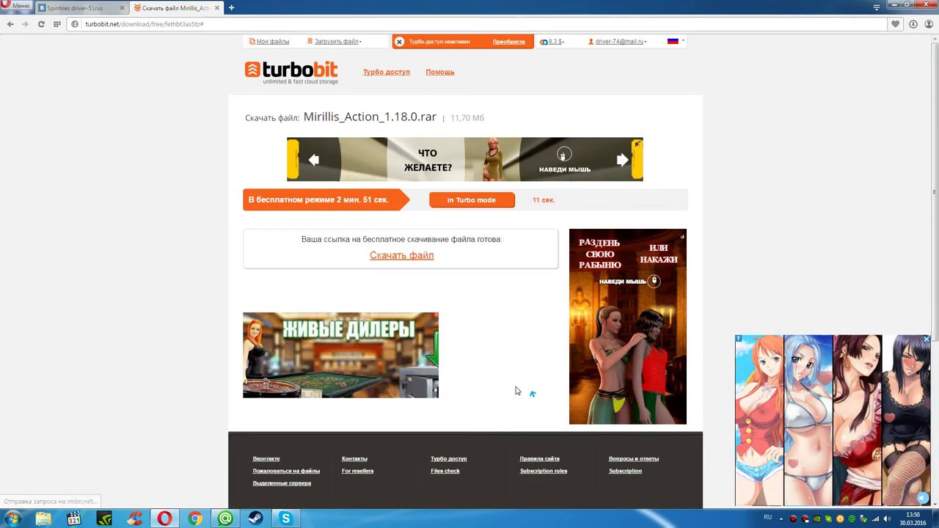
- Start downloading Mirillis_Action_1.18.0.rar, and close the advertising page, the Turbobit page and the group's links list
left_click(400, 256)
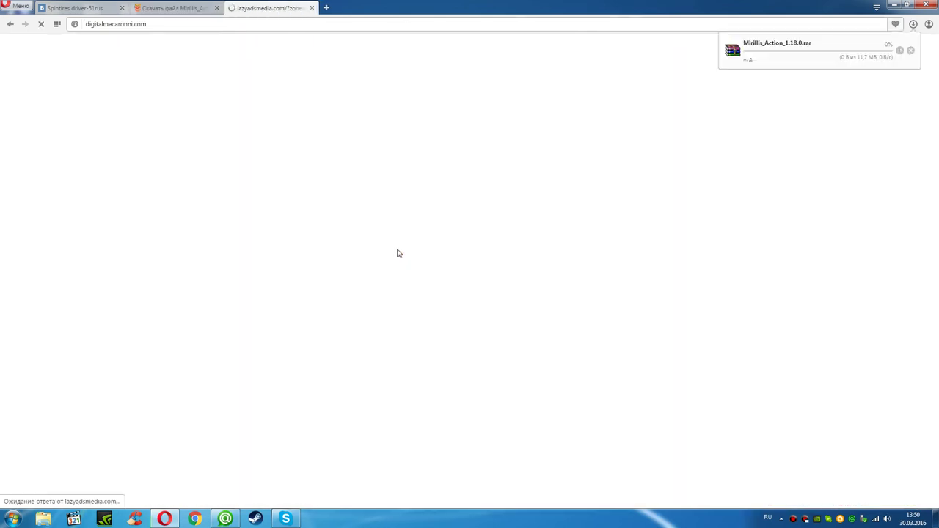
left_click(311, 7)
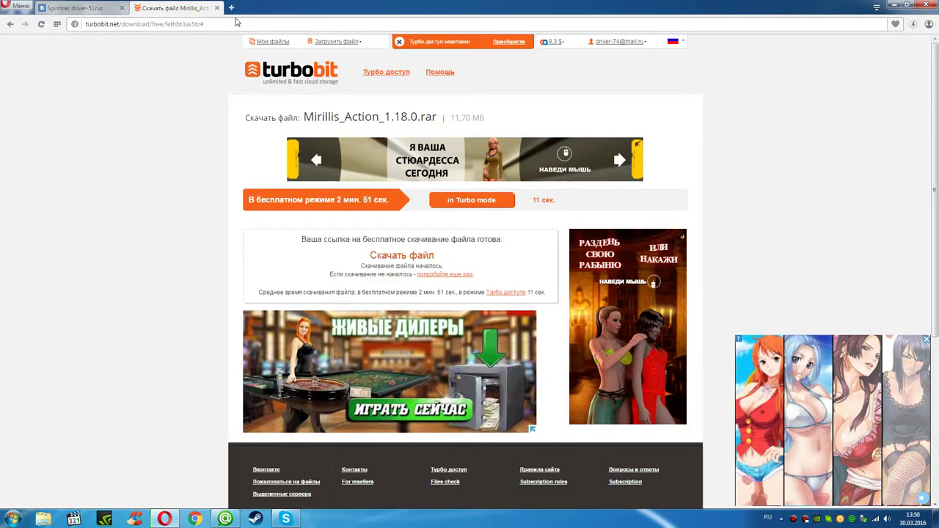
left_click(217, 7)
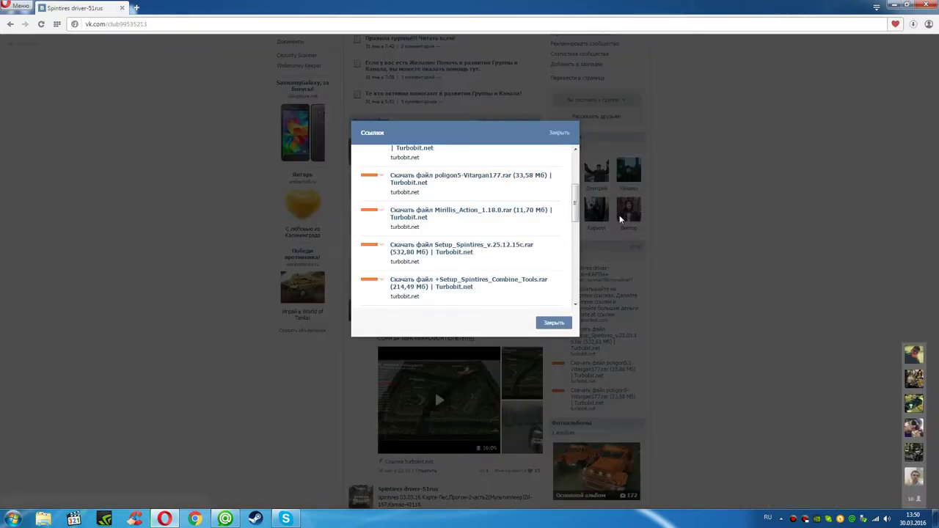
left_click(558, 133)
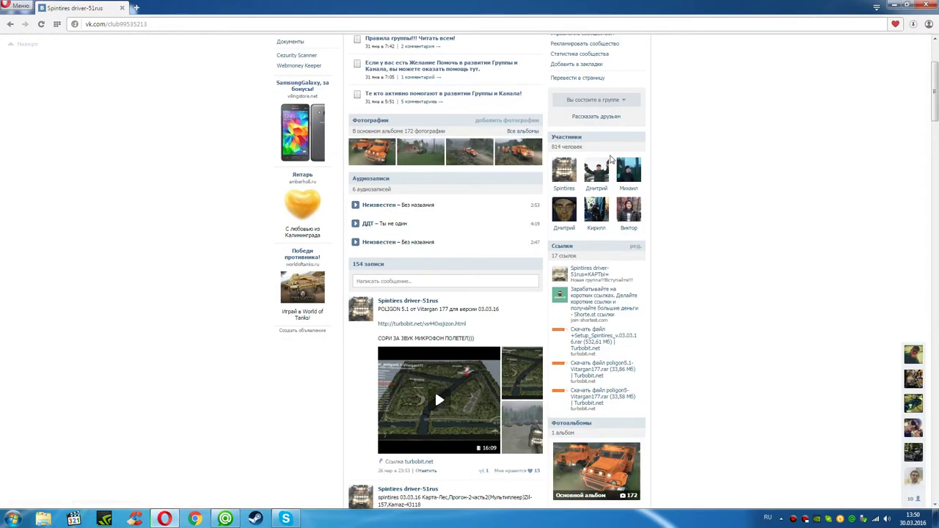
- Check the archive's download progress and browse the posts on the group's wall
left_click(913, 24)
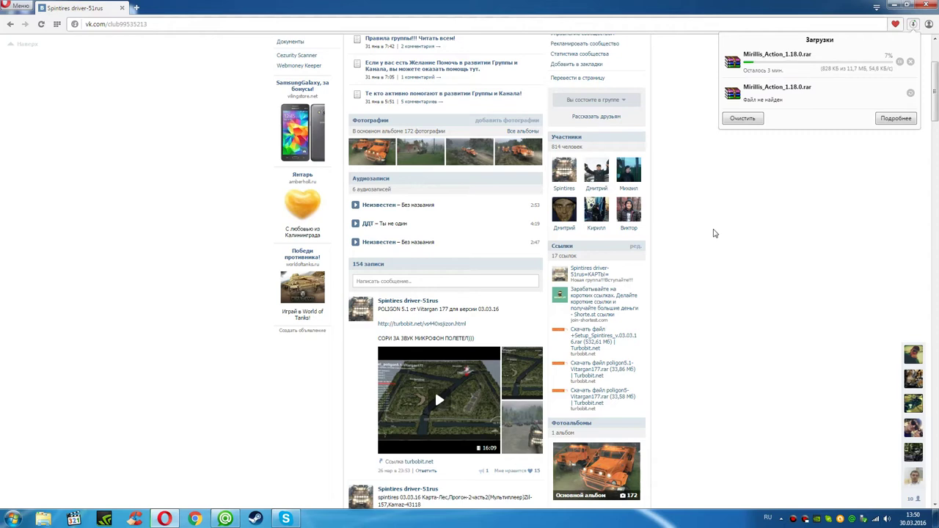
left_click(695, 279)
scroll(696, 269, "down", 5)
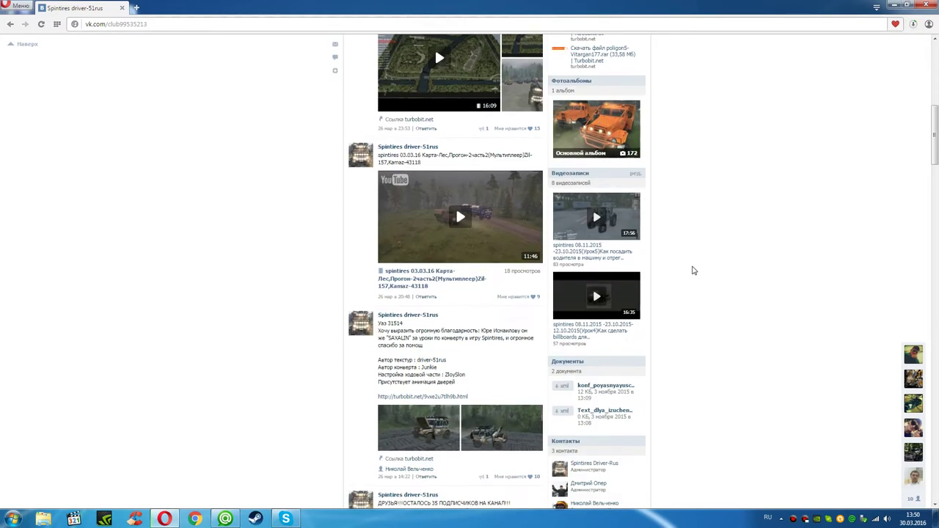
scroll(692, 270, "down", 7)
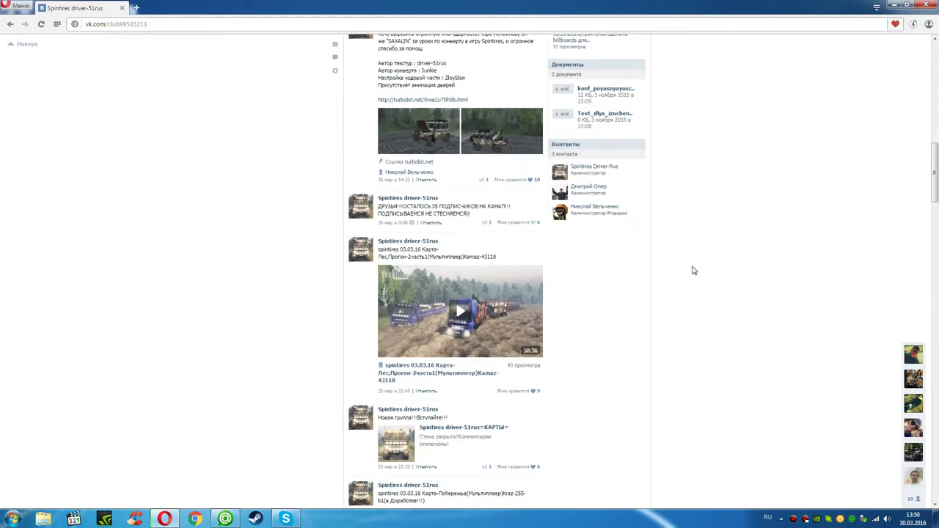
scroll(693, 271, "down", 6)
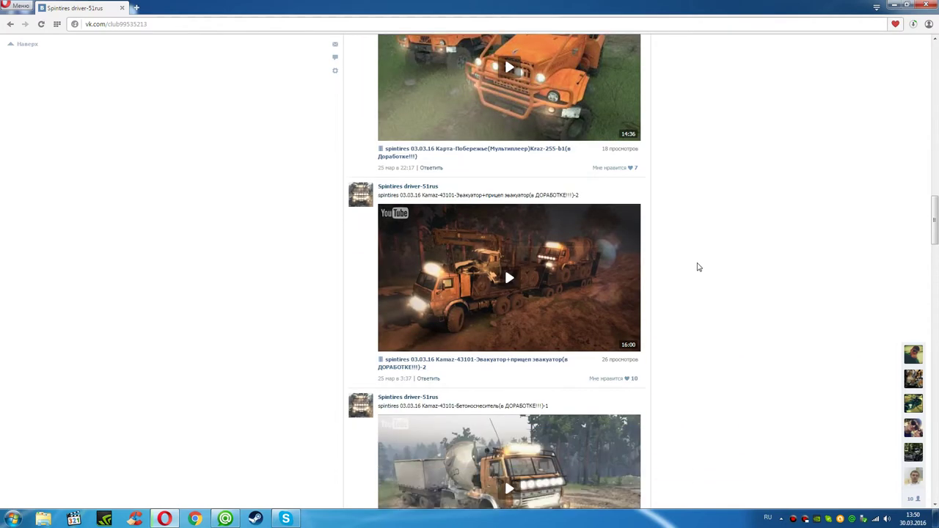
scroll(697, 267, "down", 4)
scroll(694, 264, "up", 10)
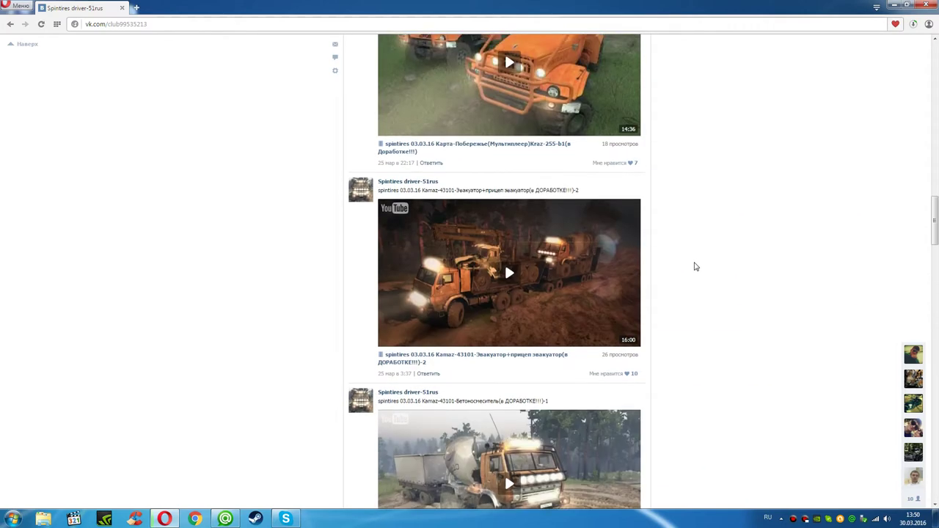
scroll(665, 263, "up", 5)
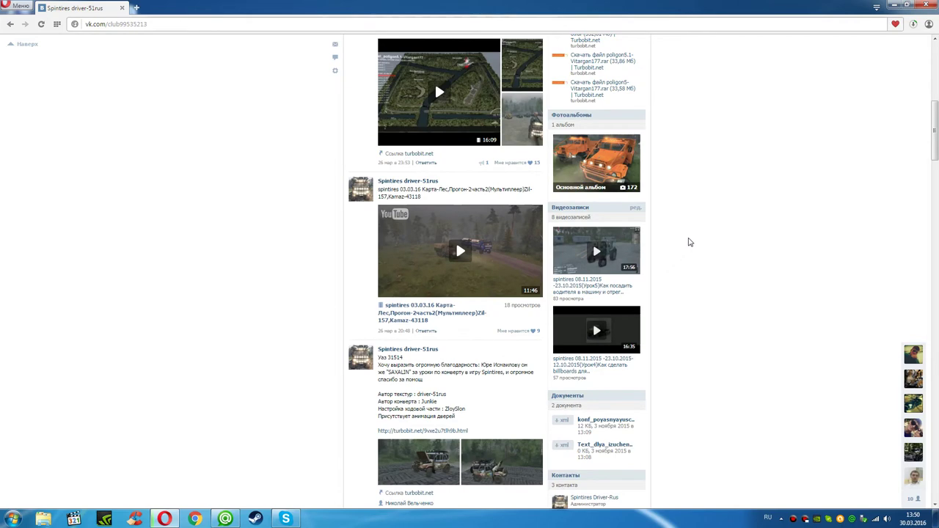
scroll(690, 242, "up", 4)
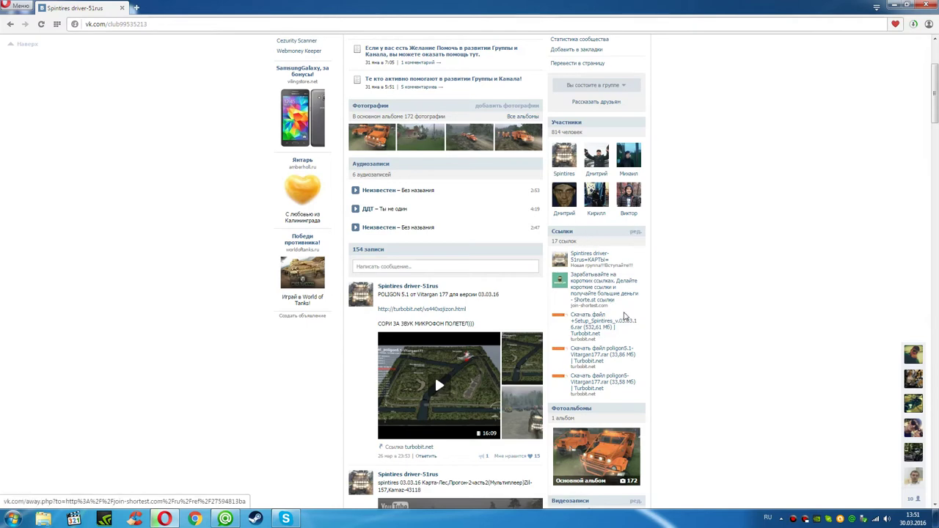
- Look through the group's full list of links from start to end, close it and check the archive's download progress
scroll(623, 317, "down", 1)
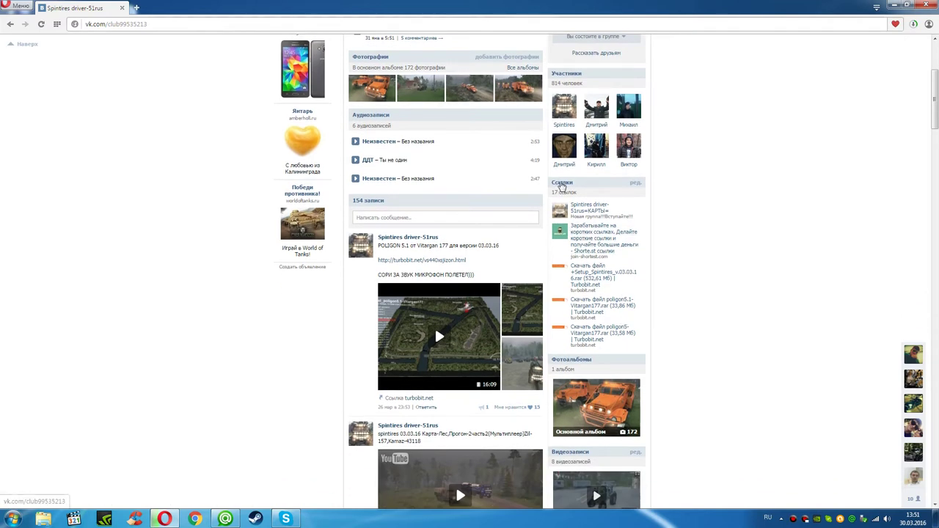
left_click(562, 184)
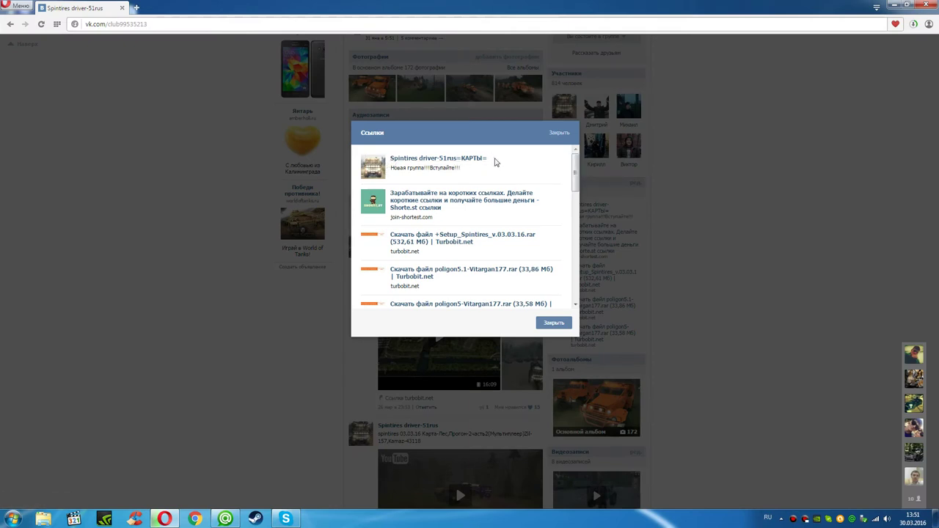
mouse_move(491, 160)
left_mouse_down()
mouse_move(379, 162)
mouse_move(494, 162)
left_mouse_up()
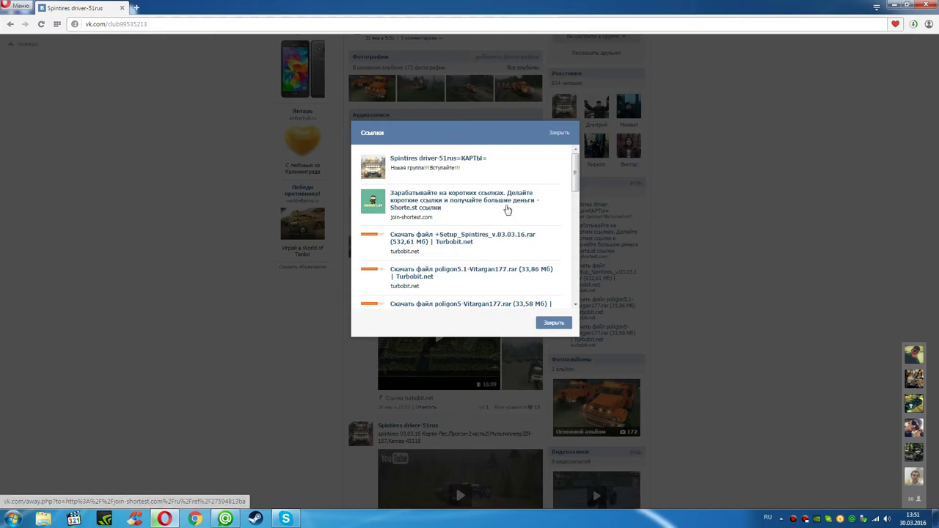
scroll(577, 181, "down", 1)
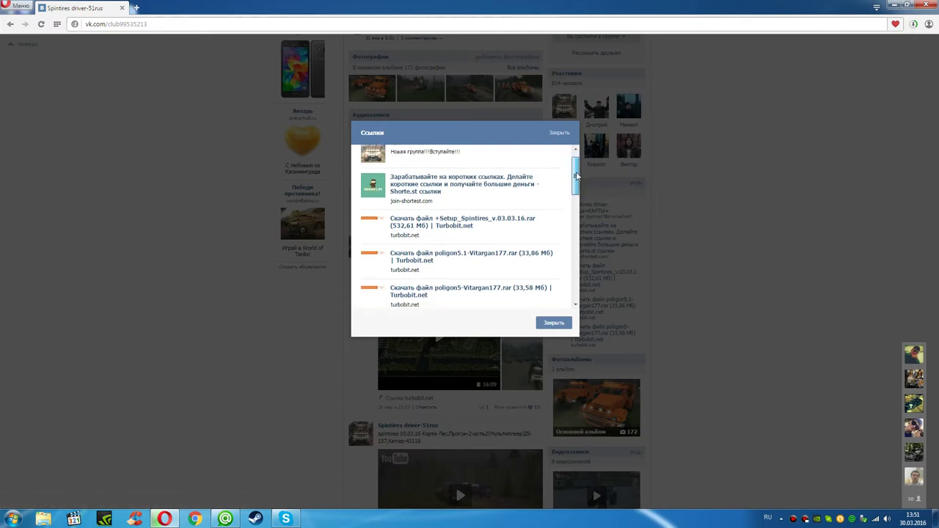
left_click_drag(577, 181, 575, 223)
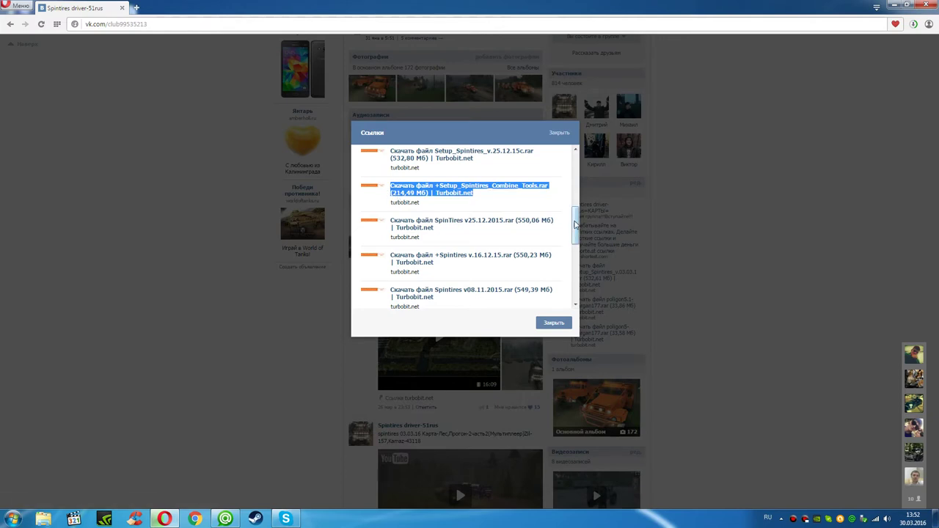
left_click_drag(575, 224, 575, 281)
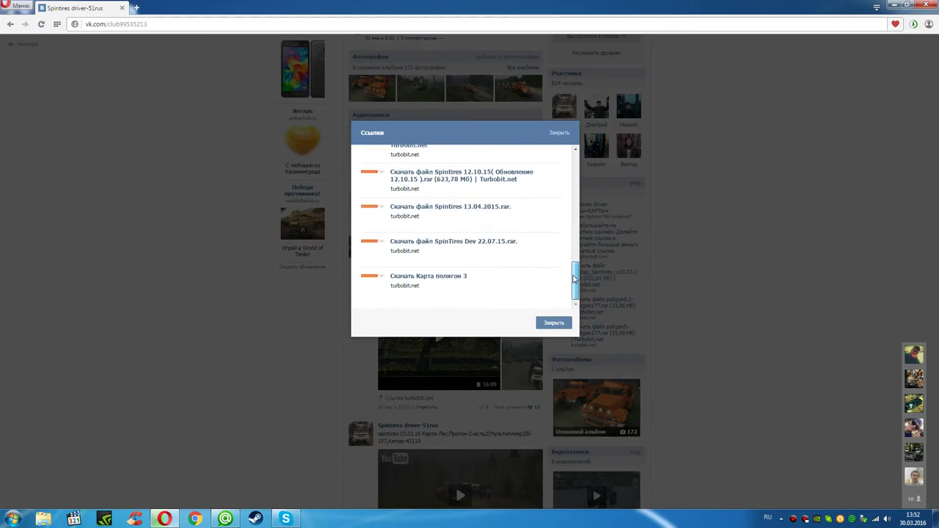
left_click_drag(575, 278, 575, 158)
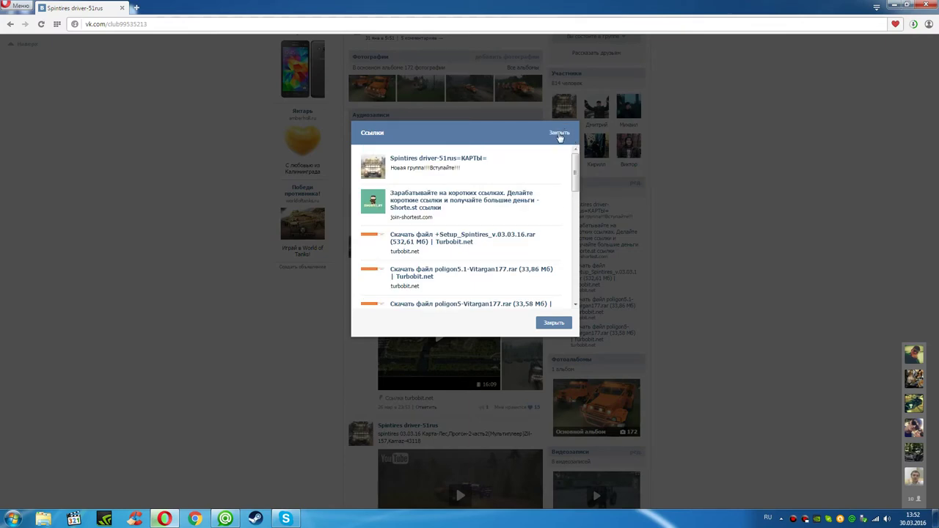
left_click(555, 138)
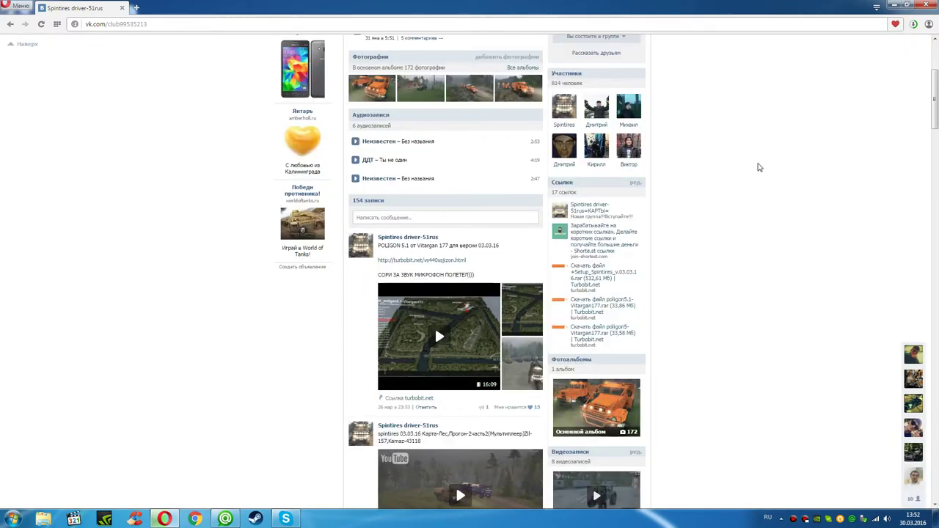
left_click(914, 24)
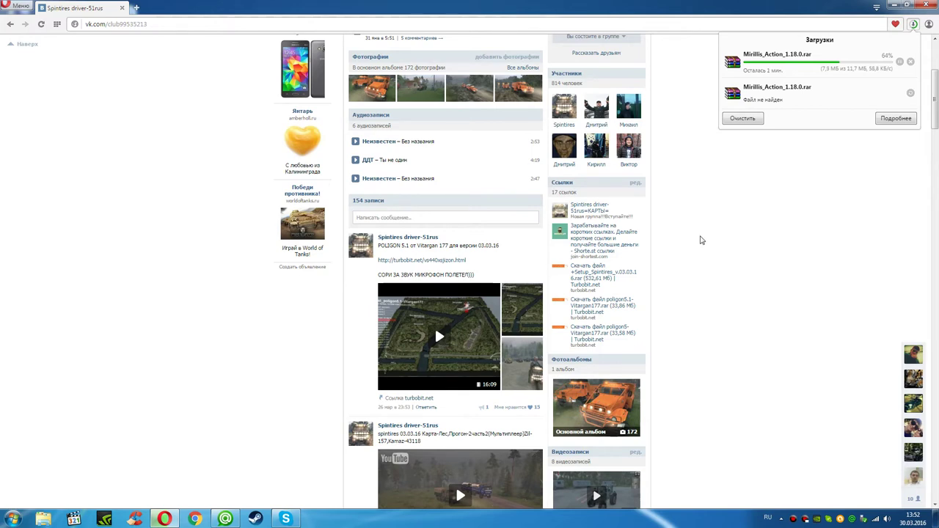
- Browse the group's wall while the archive downloads, and check whether the download of Mirillis_Action_1.18.0.rar has finished
left_click(704, 251)
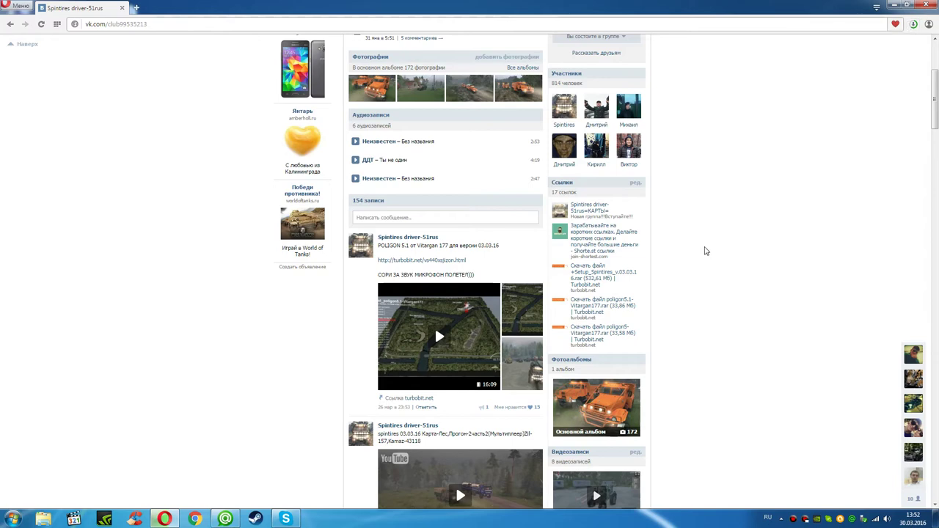
scroll(704, 251, "down", 10)
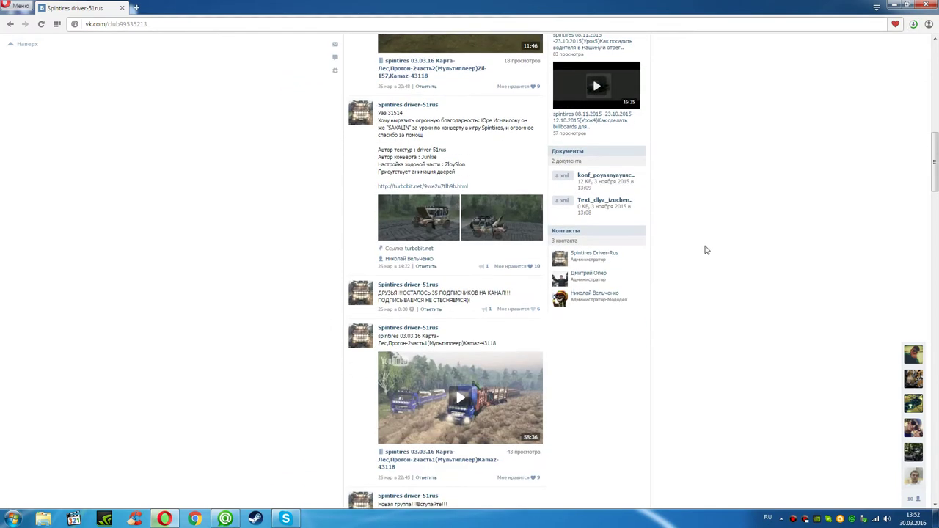
scroll(704, 250, "up", 2)
scroll(706, 250, "up", 4)
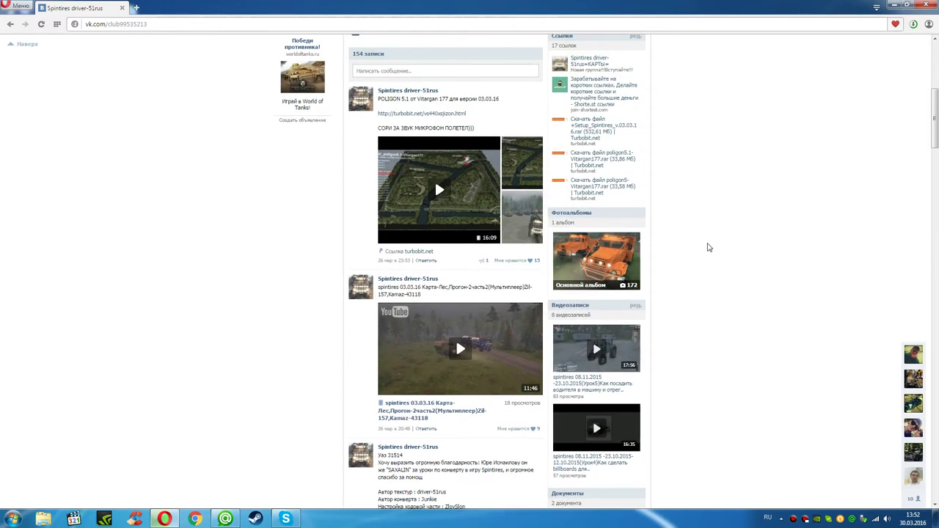
scroll(761, 212, "up", 5)
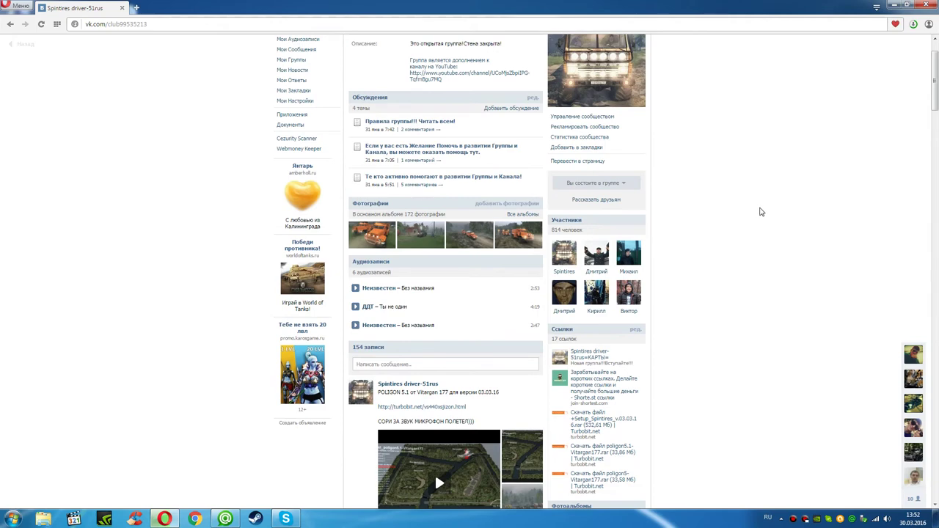
scroll(739, 210, "down", 4)
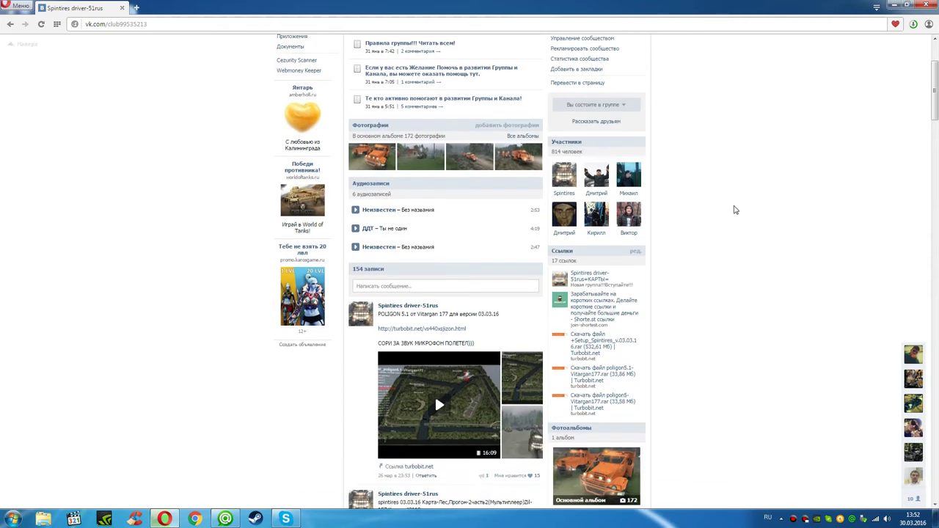
scroll(730, 209, "down", 3)
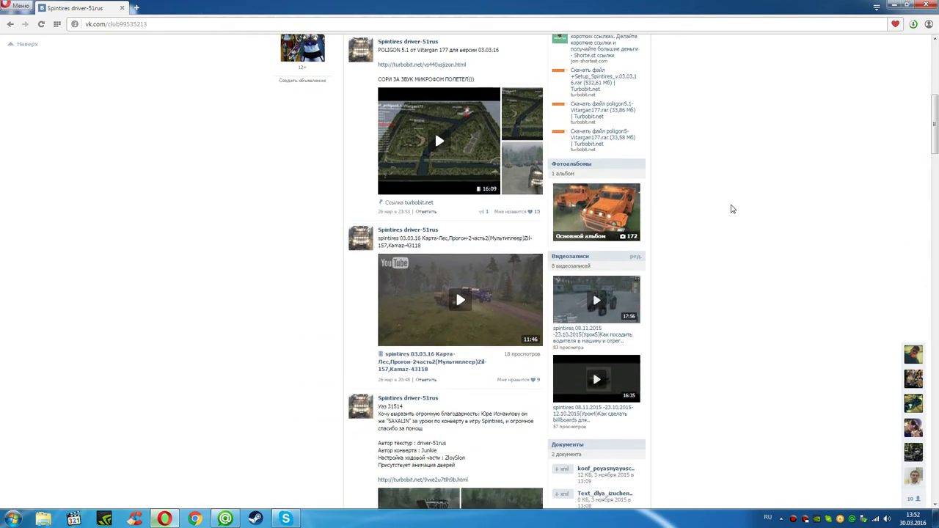
scroll(731, 209, "up", 3)
scroll(731, 209, "up", 2)
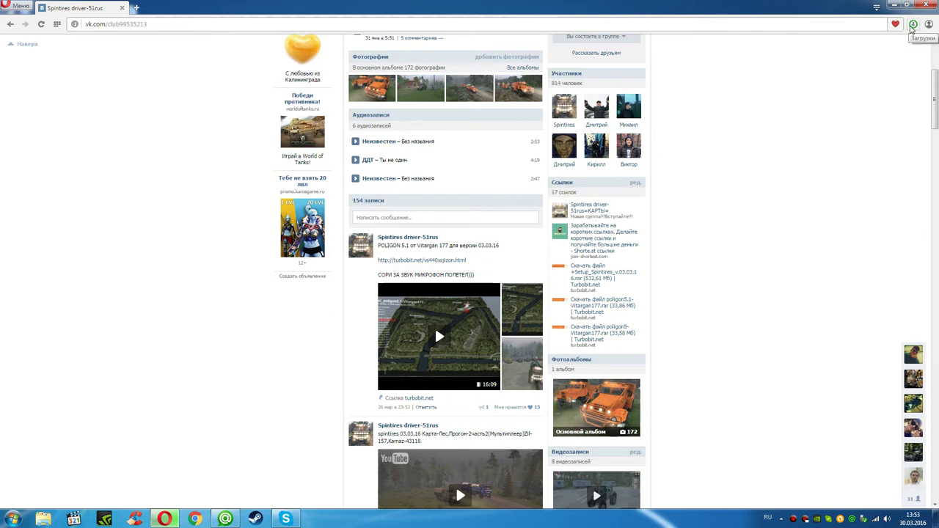
left_click(913, 25)
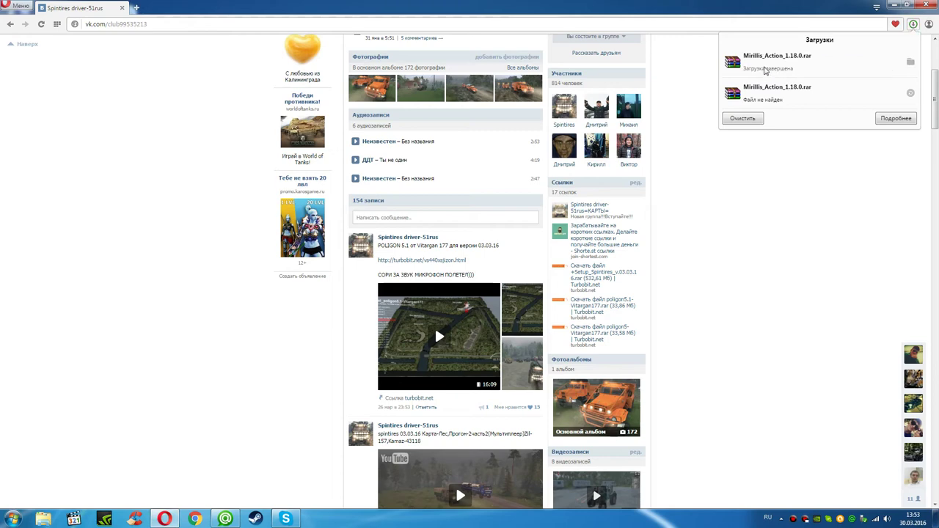
- Extract the Mirillis_Action_1.18.0 archive from the desktop's Загрузки folder into the suggested Mirillis_Action_1.18.0 subfolder
left_click(893, 5)
double_click(56, 22)
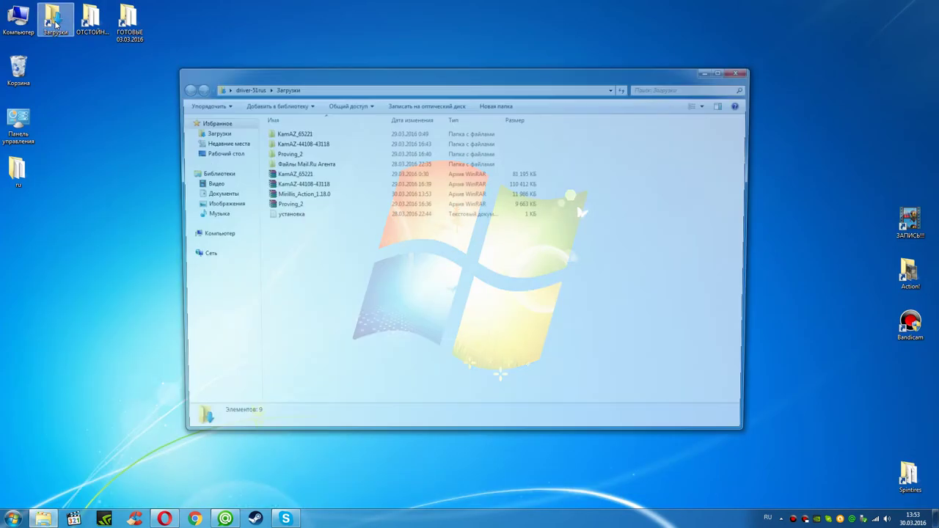
left_click(279, 195)
right_click(280, 195)
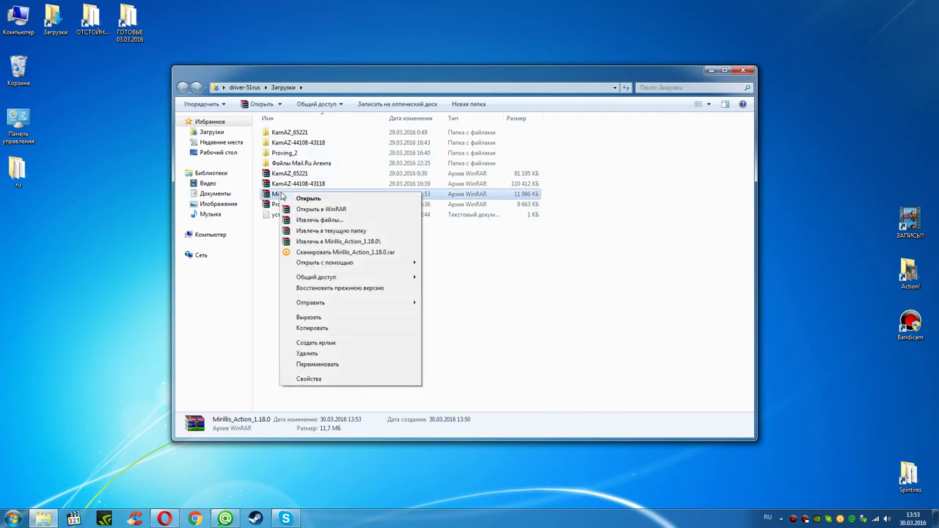
left_click(313, 220)
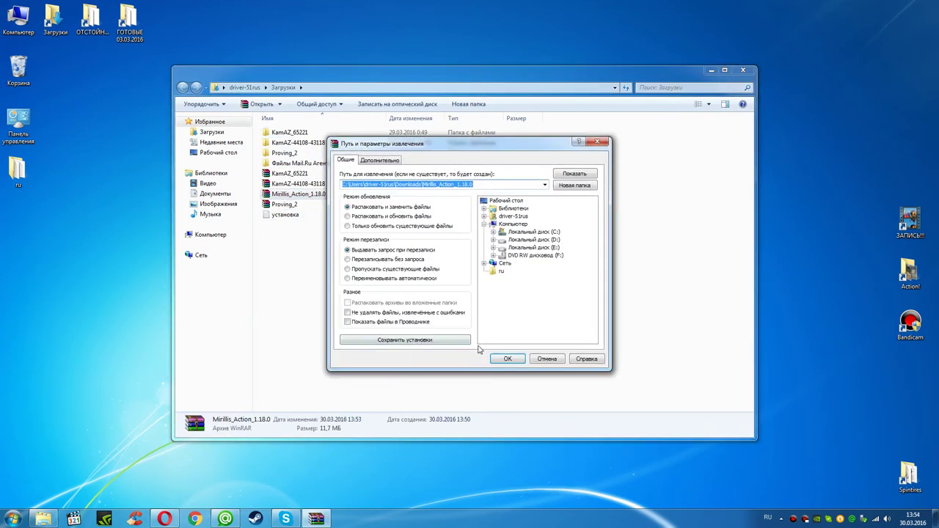
left_click(505, 359)
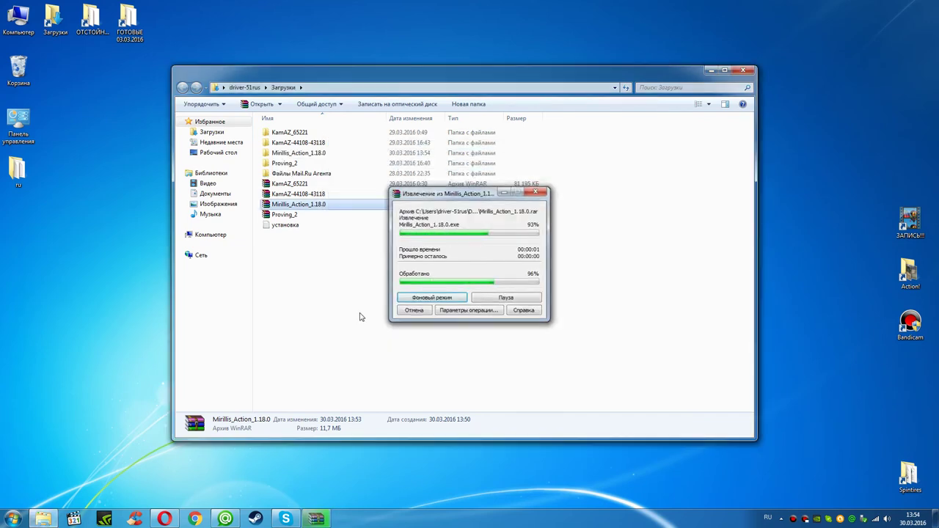
- Launch the Mirillis_Action_1.18.0 installer from the extracted folder and close the folder window
double_click(282, 153)
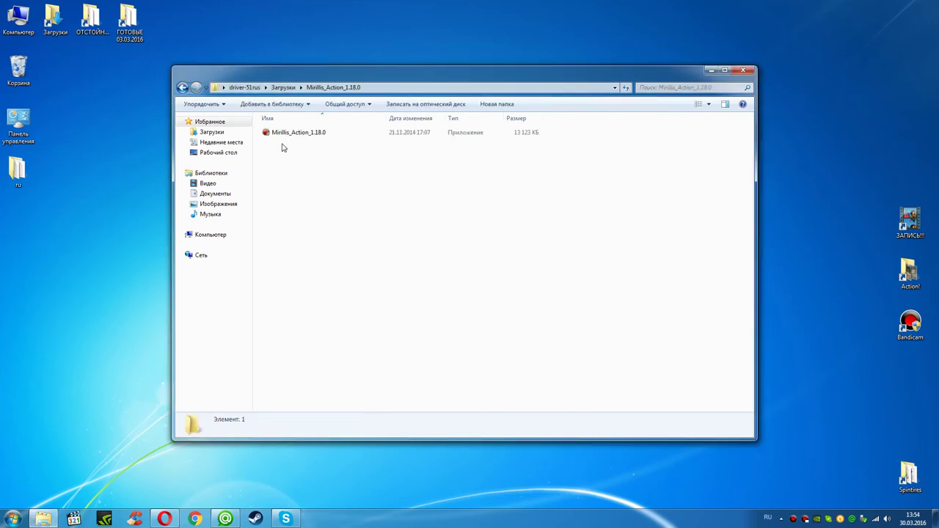
double_click(285, 134)
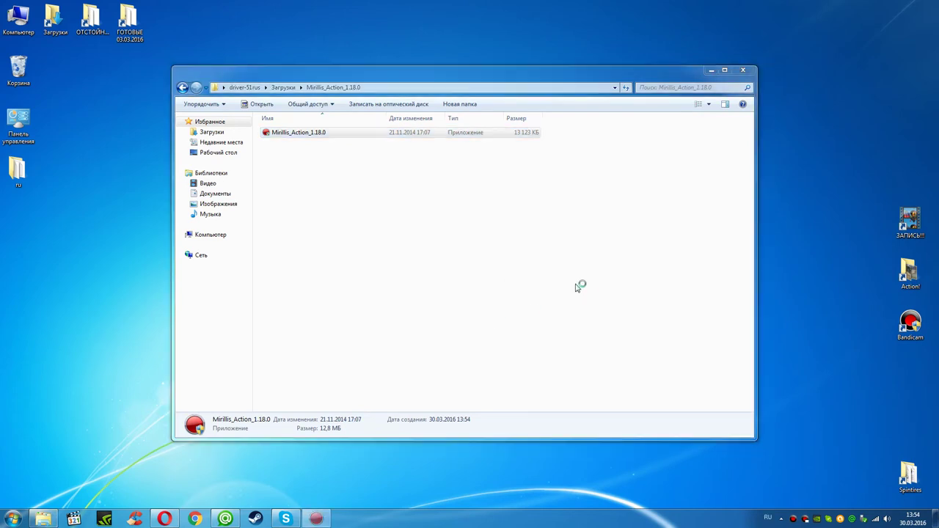
left_click(742, 70)
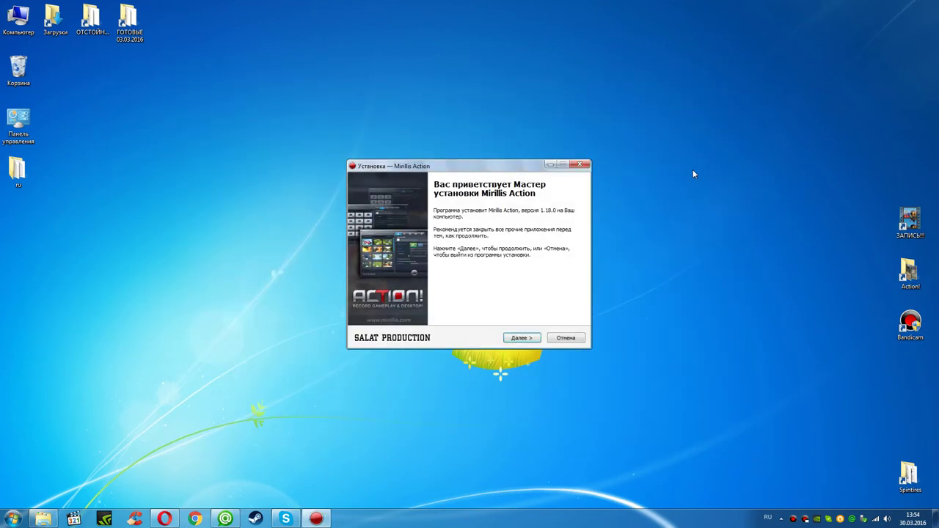
- Pass the installer's welcome page, choose to visit the sponsor's site and continue, and close the sponsor page and hide the browser
left_click(519, 338)
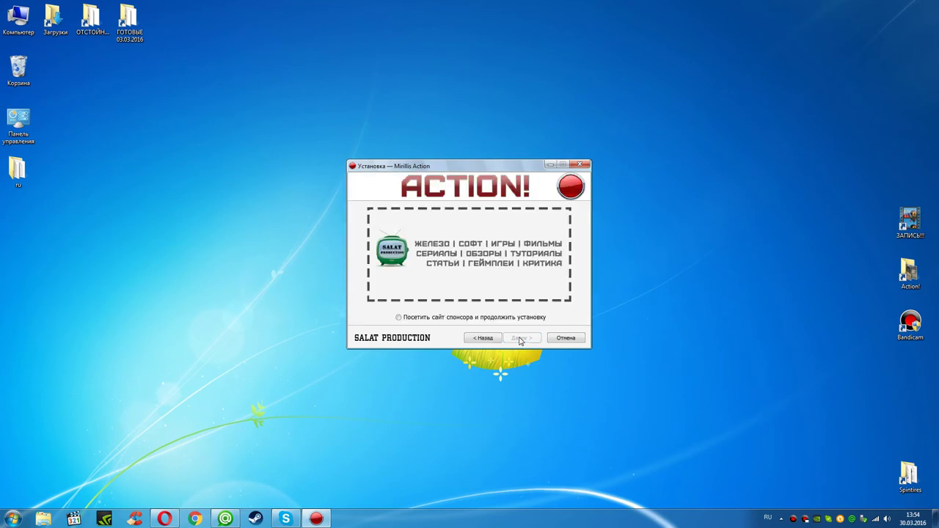
left_click(399, 317)
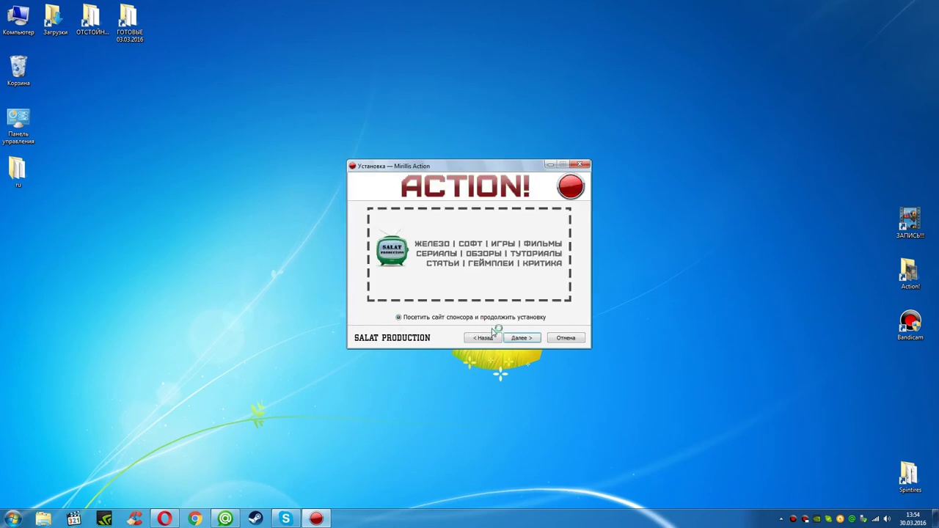
left_click(521, 337)
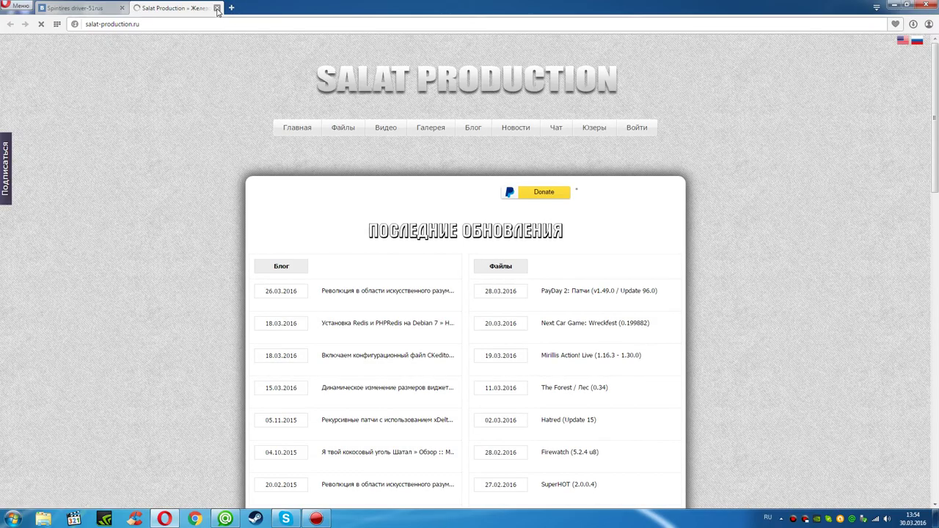
left_click(217, 8)
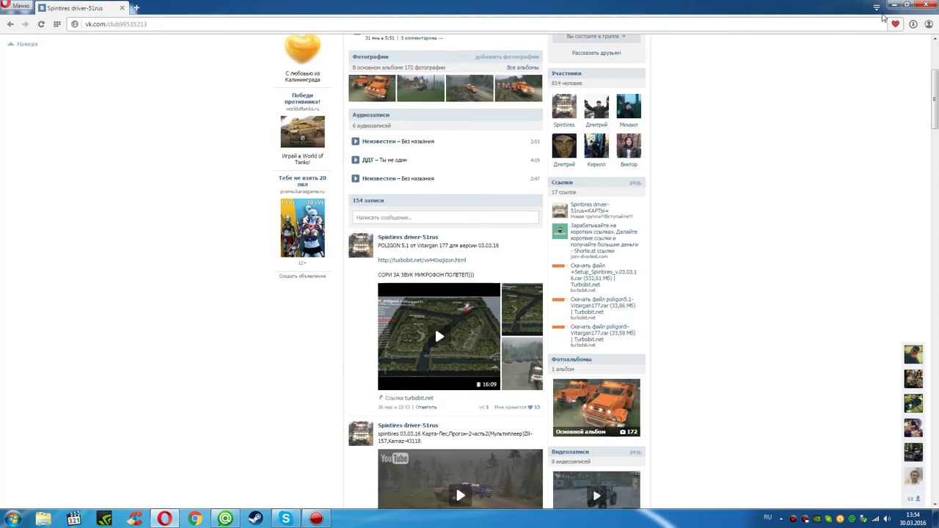
left_click(894, 5)
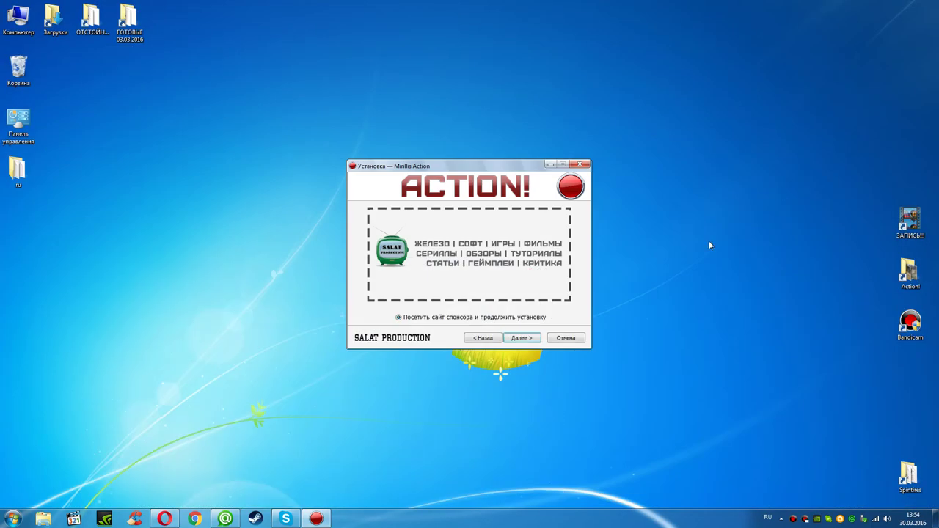
- Install Mirillis Action in C:\Program Files (x86)\Action with a desktop shortcut and finish the setup wizard
left_click(521, 338)
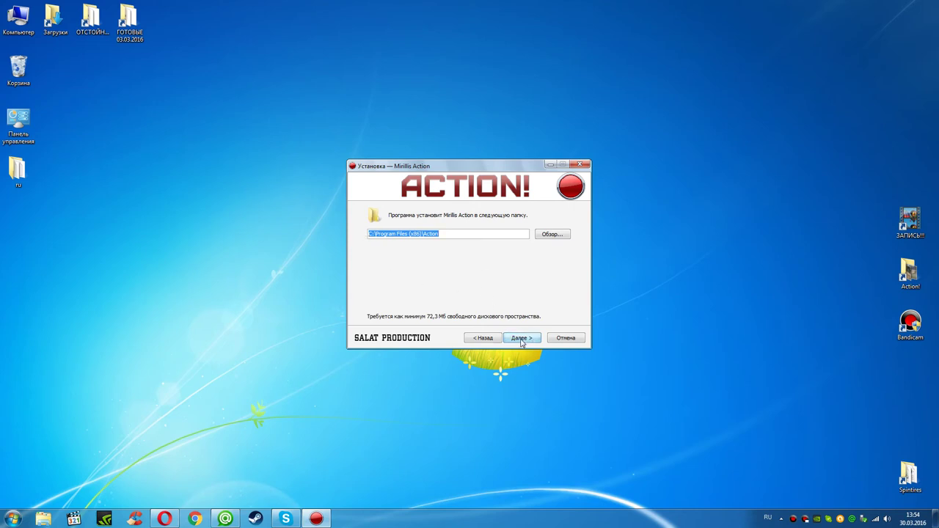
left_click(521, 339)
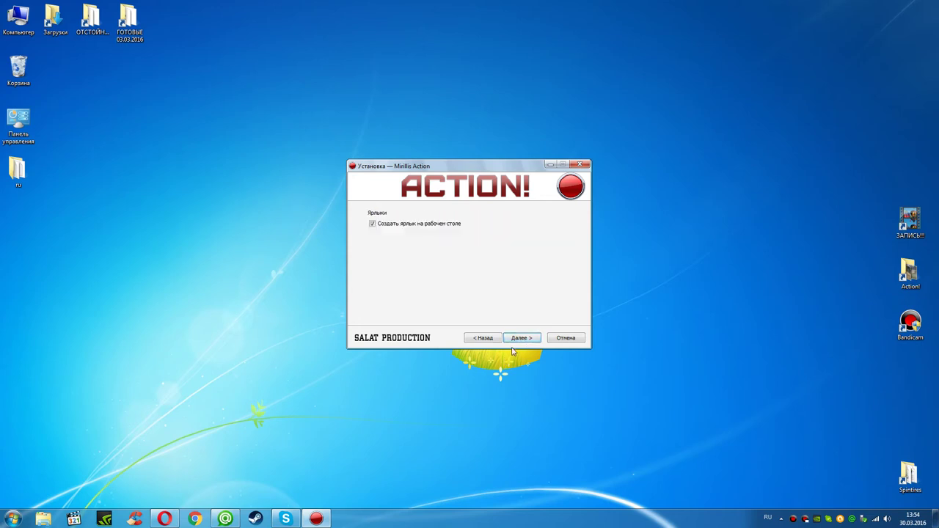
left_click(521, 338)
left_click(521, 338)
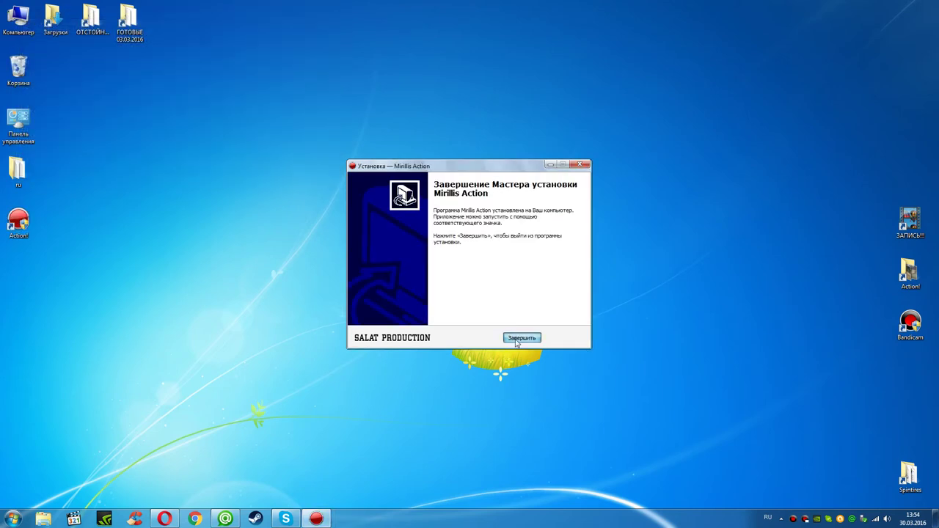
left_click(515, 340)
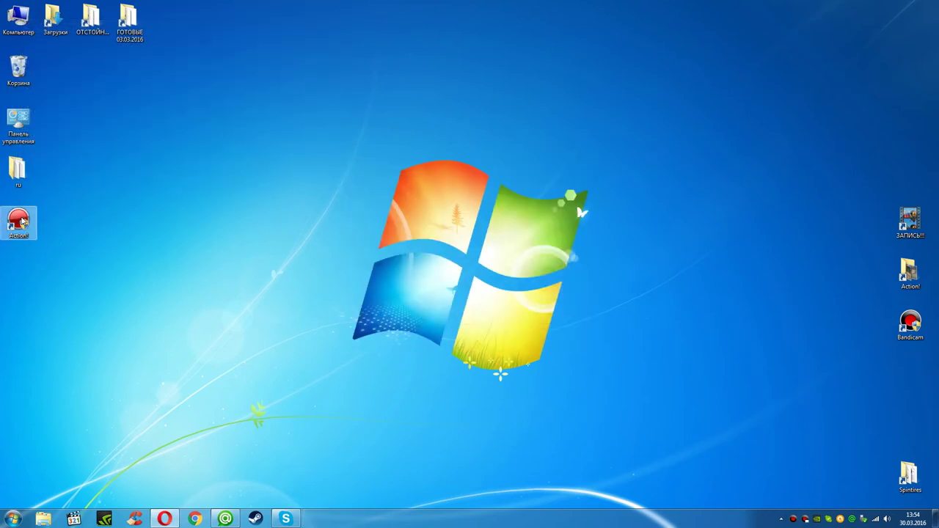
- Move the new Action! desktop shortcut directly below the Bandicam shortcut and launch Action!
left_click_drag(22, 221, 913, 375)
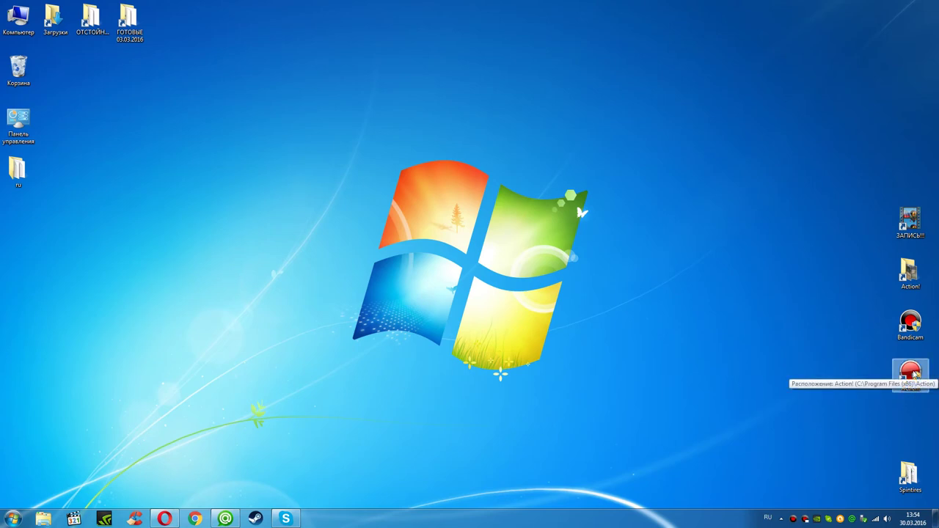
left_click(813, 405)
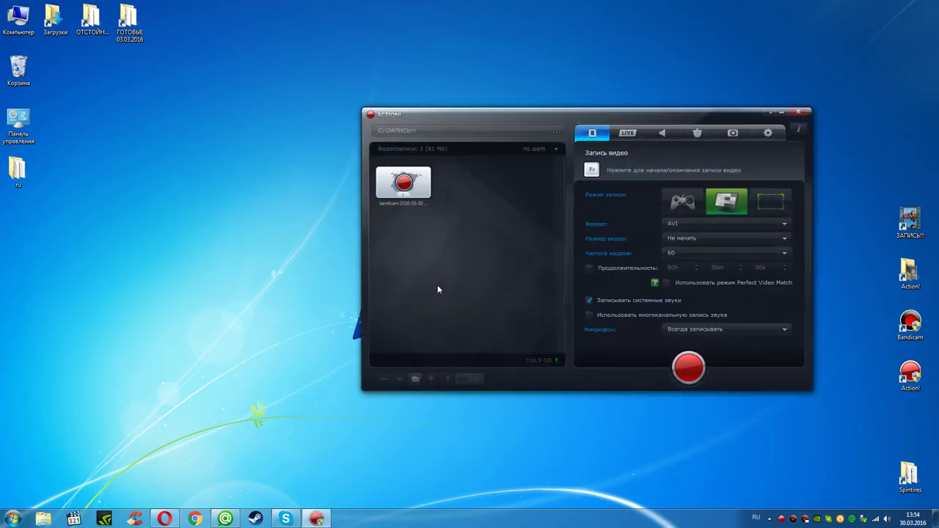
left_click(15, 517)
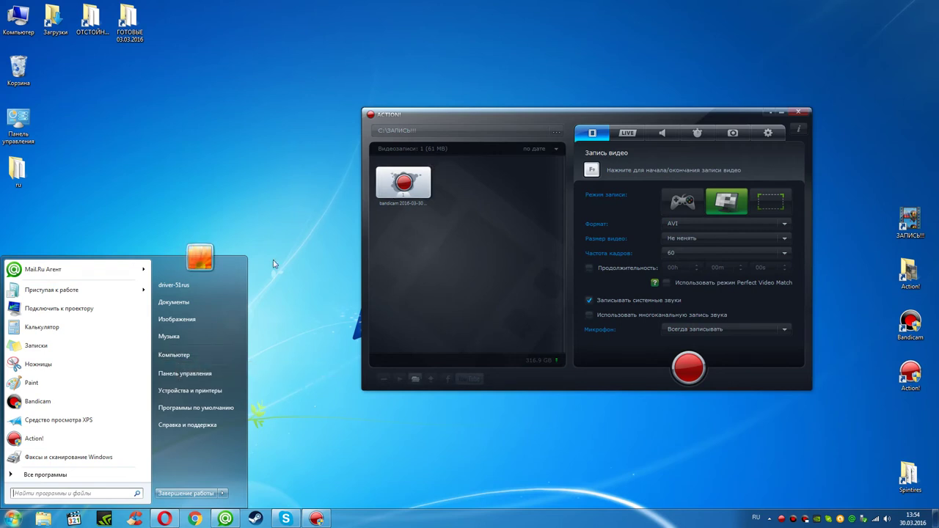
left_click(185, 356)
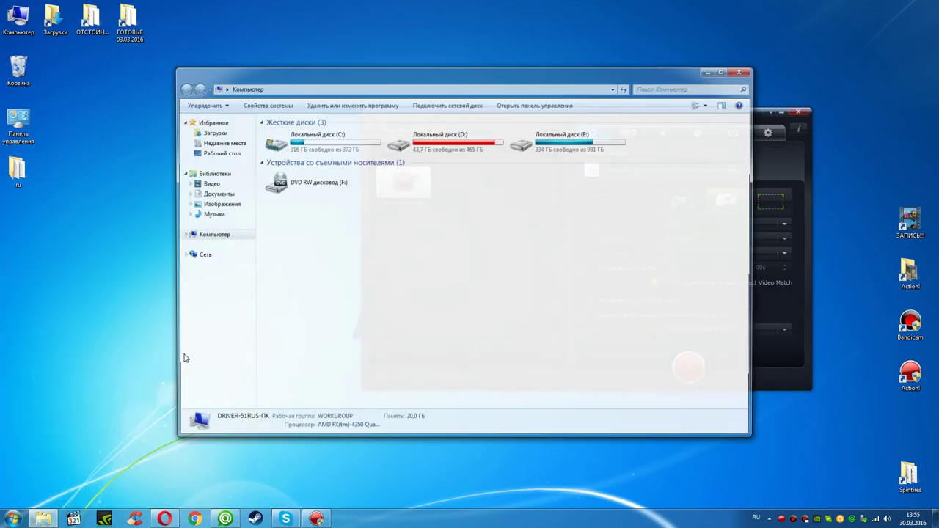
left_click(745, 72)
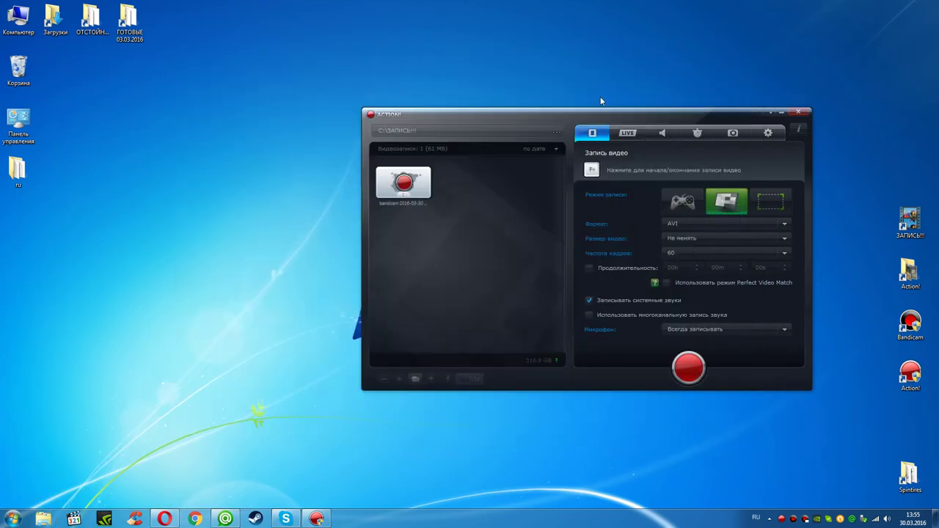
- Examine the computer's system properties, including its performance rating, processor and installed memory, and close them
left_click(15, 520)
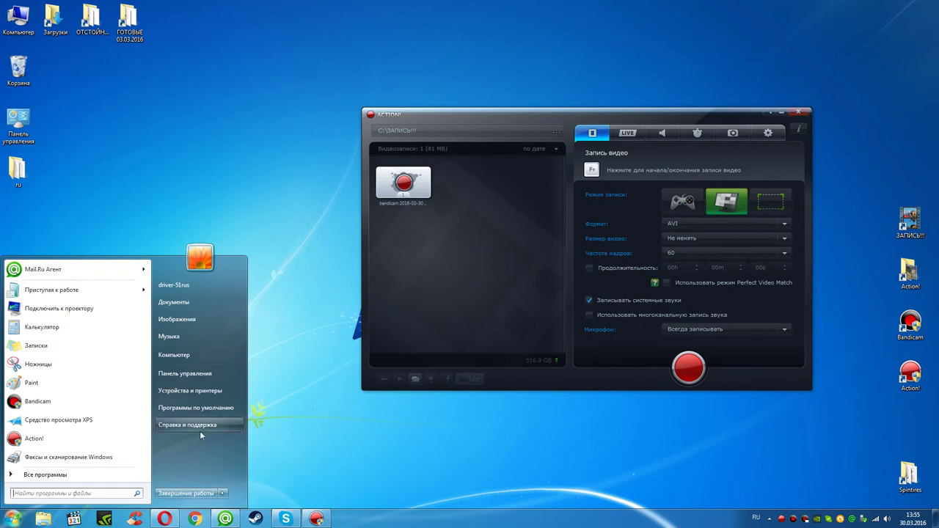
right_click(186, 357)
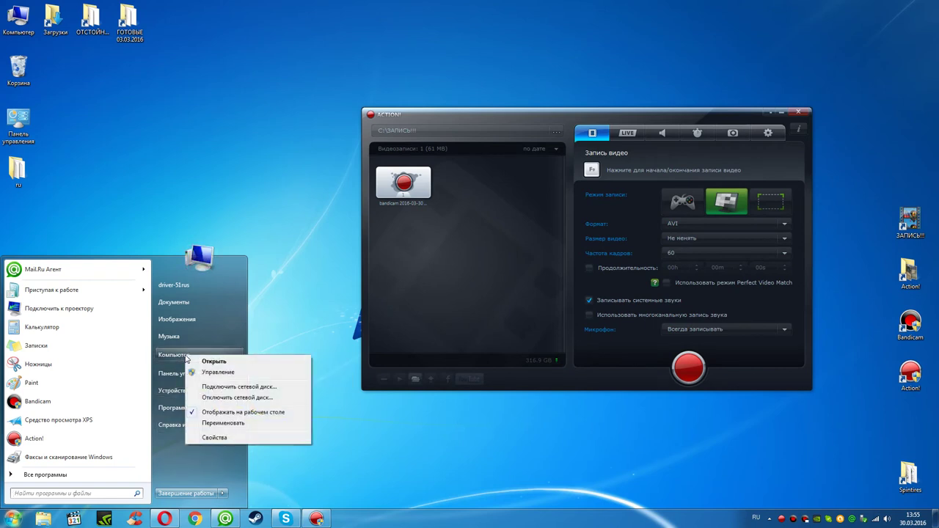
left_click(217, 438)
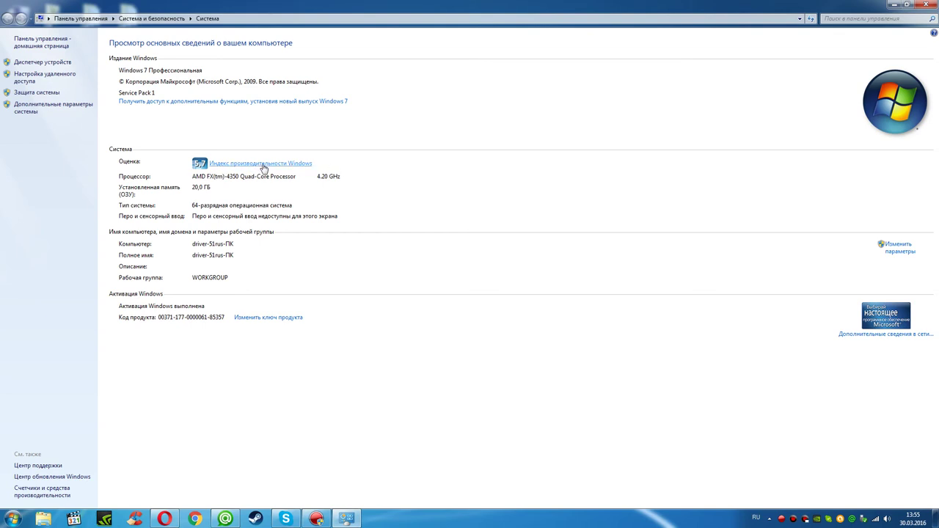
left_click(925, 4)
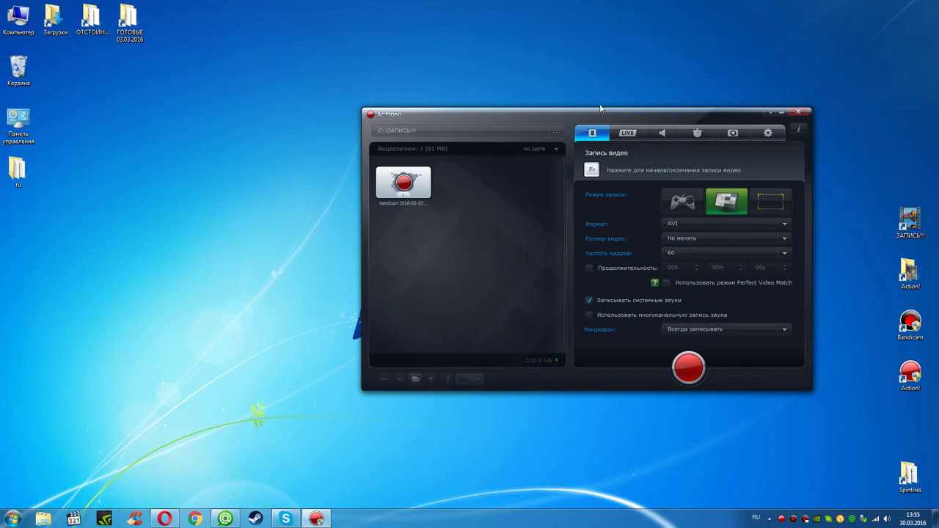
- Move the Action! window toward the centre of the desktop, view the recordings folder choices on drive C, and close the folder browser
left_click_drag(587, 118, 472, 123)
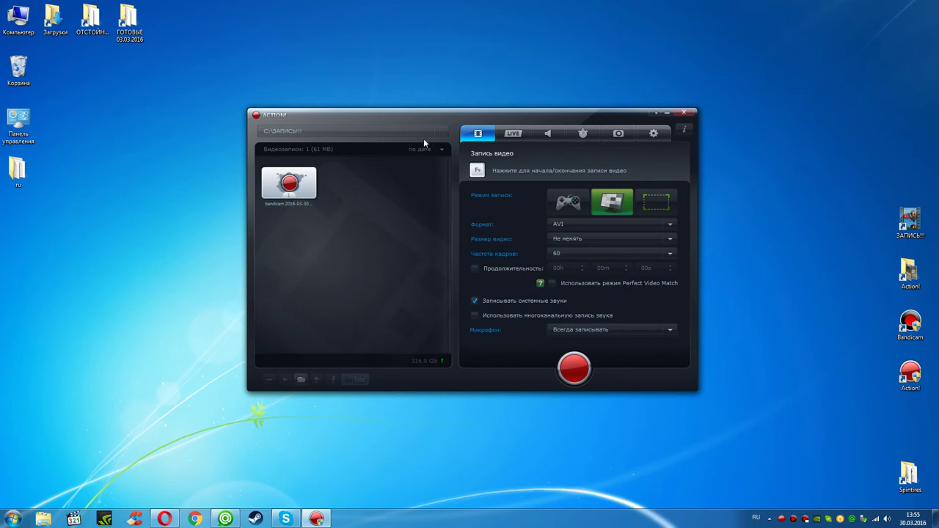
left_click(441, 130)
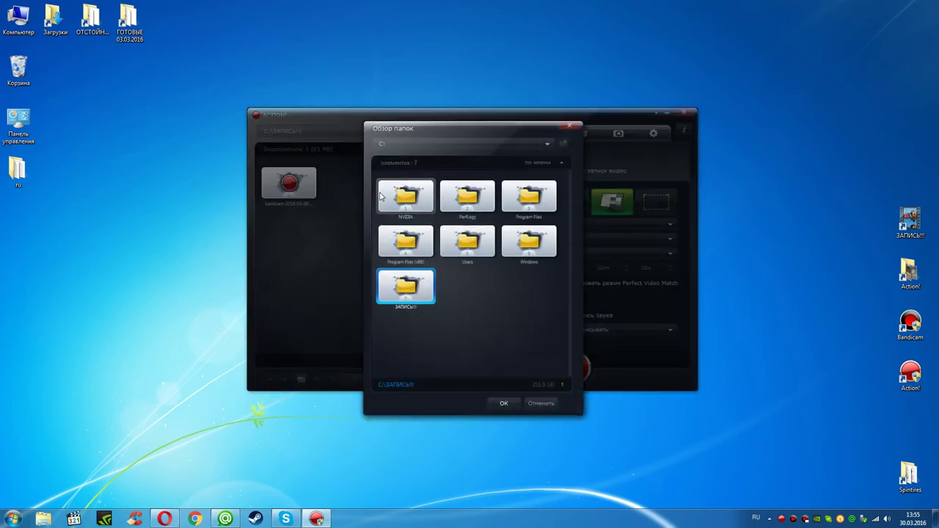
left_click(569, 128)
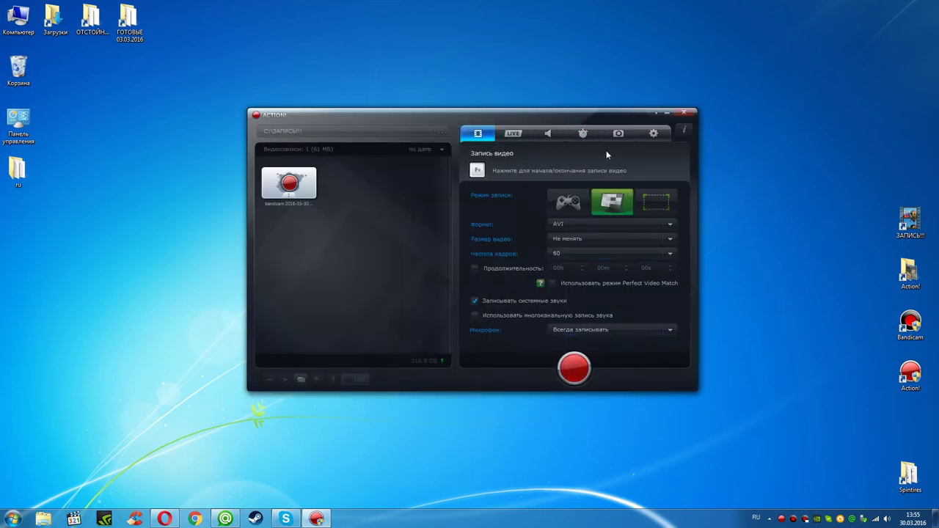
- Review Action!'s general, video recording, webcam, audio, HUD and export settings, including the folder for exported files
left_click(653, 134)
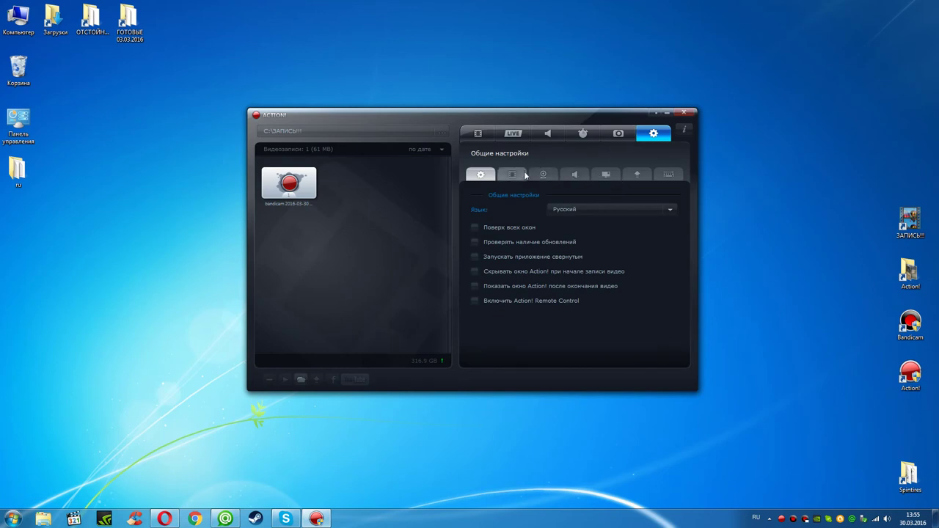
left_click(513, 175)
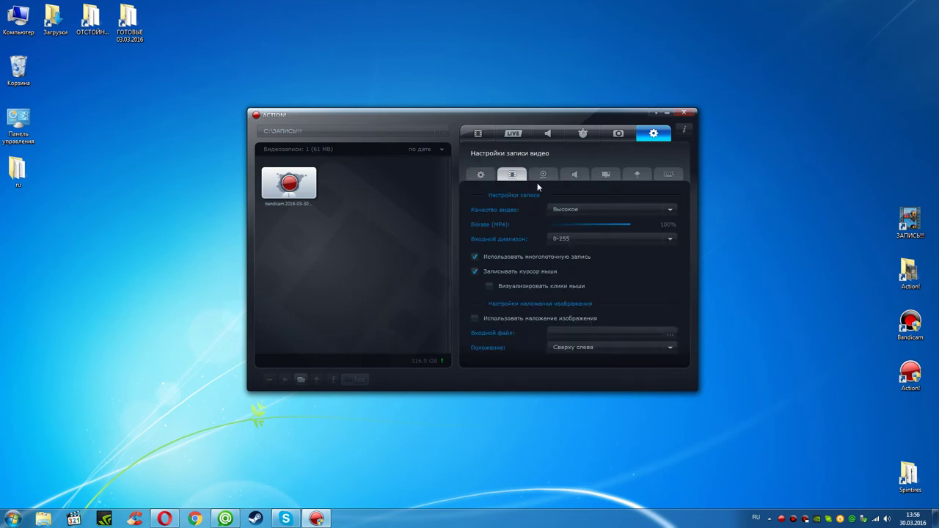
left_click(543, 176)
left_click(574, 175)
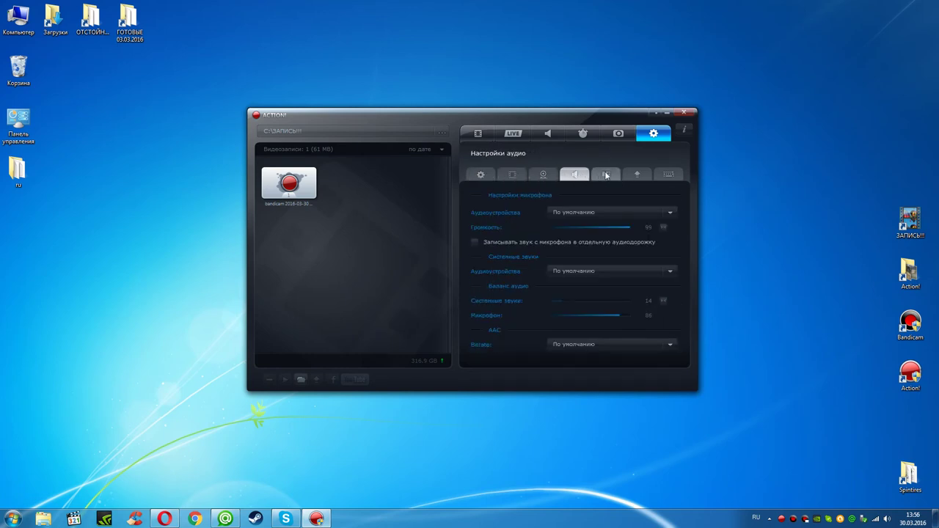
left_click(606, 175)
left_click(637, 175)
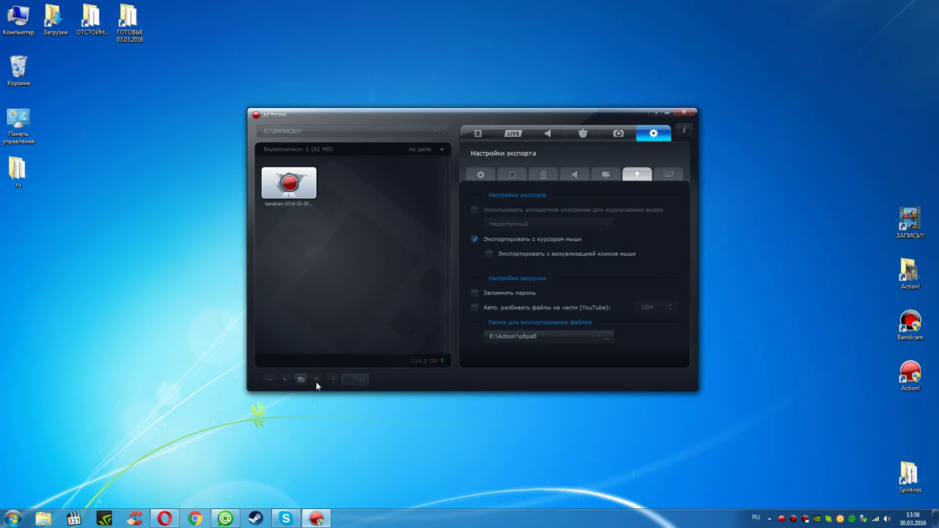
- Open the Recycle Bin to view its contents and close it
left_click(21, 68)
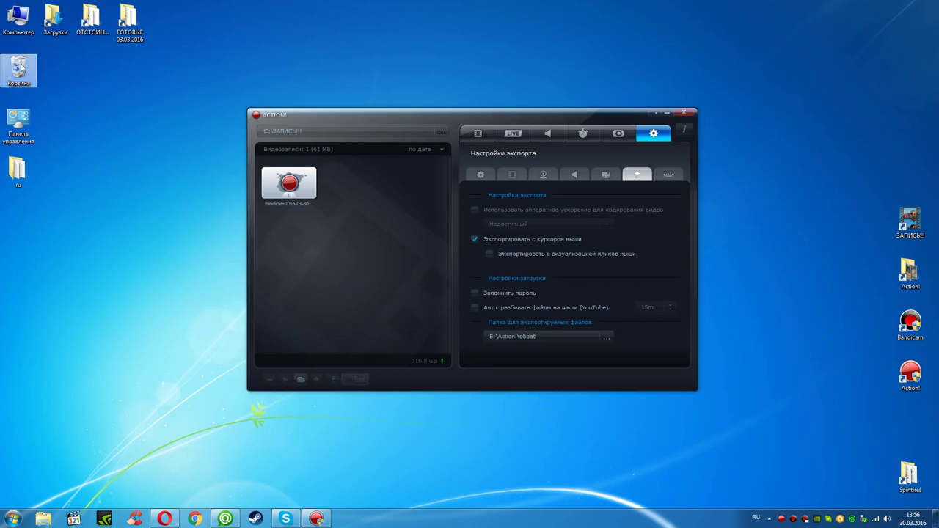
double_click(20, 68)
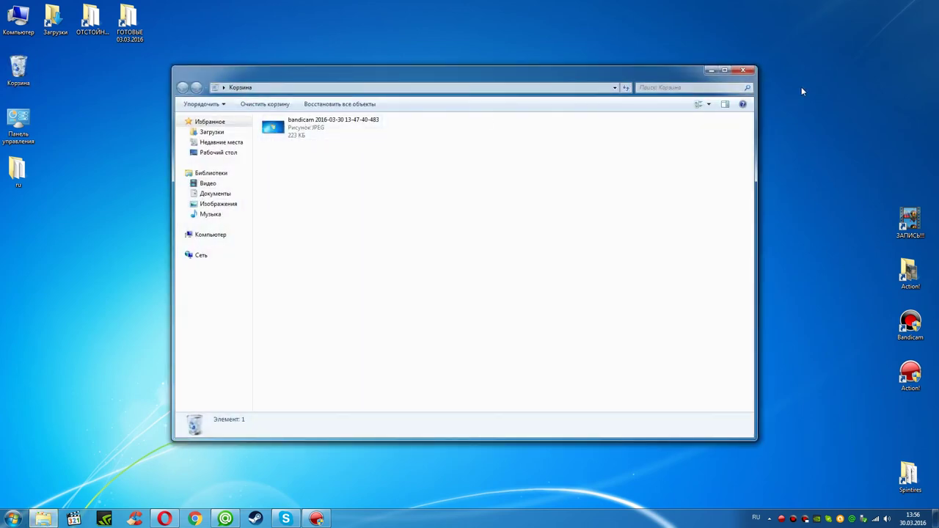
left_click(745, 71)
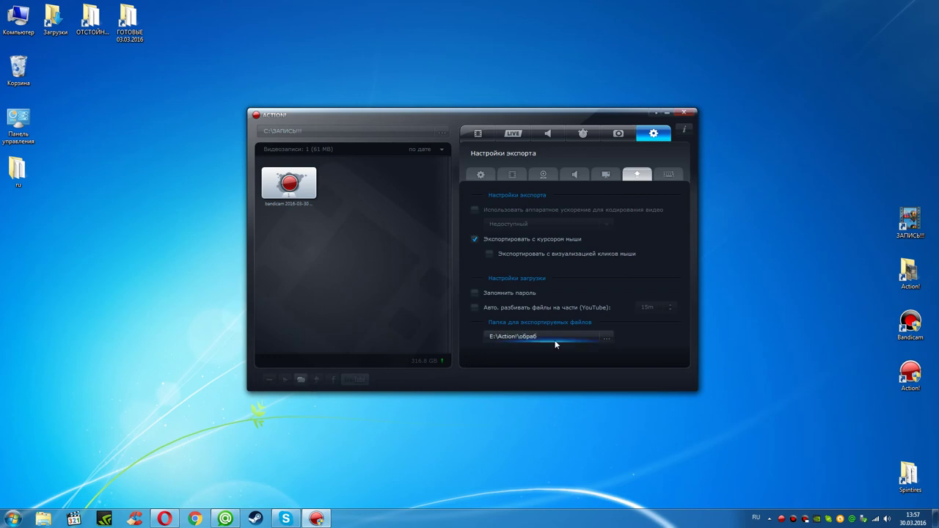
- Examine the hotkey assignments, the video recording options and the LIVE streaming subscription information, and move the Action! window aside
left_click(669, 175)
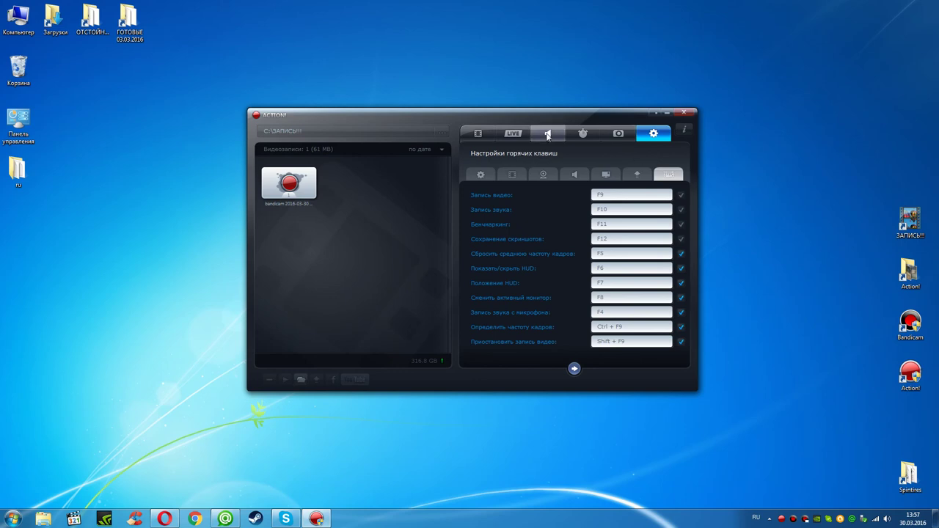
left_click(481, 134)
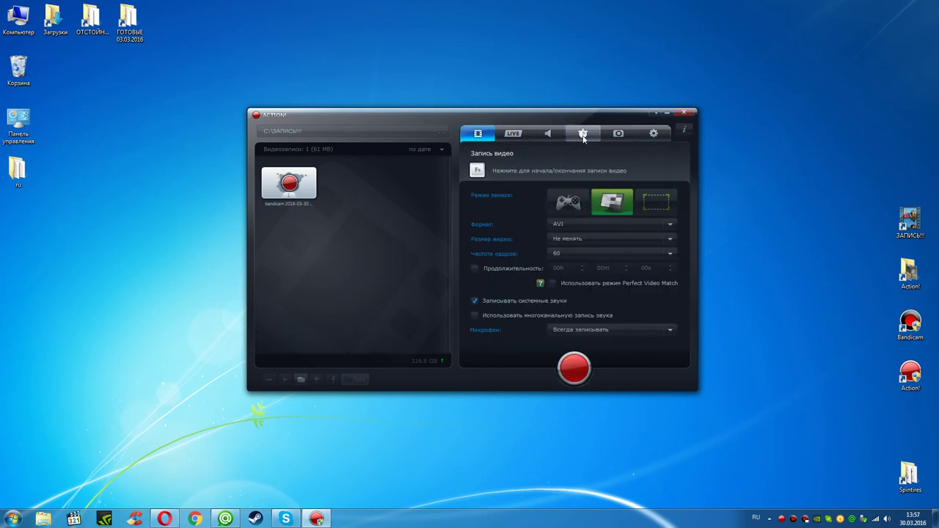
left_click(512, 134)
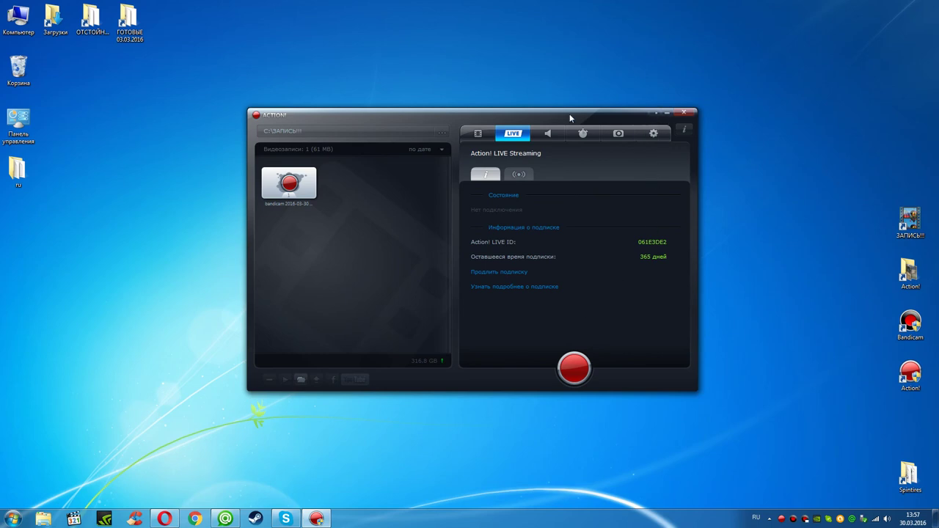
left_click_drag(479, 116, 555, 83)
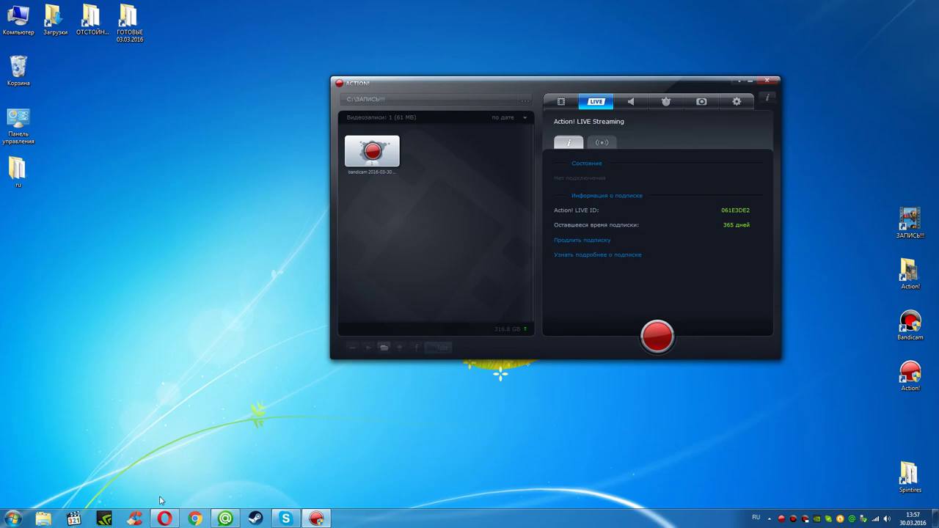
- Switch to Opera, find the Mirillis_Action_1.18.0.rar link in the VK group's link list, close the list and minimize the browser
left_click(164, 518)
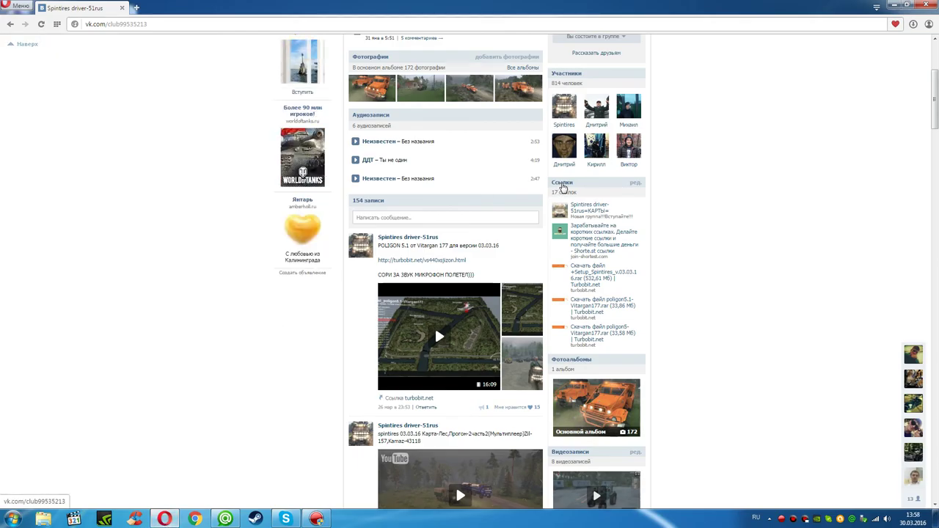
left_click(563, 185)
scroll(578, 183, "down", 2)
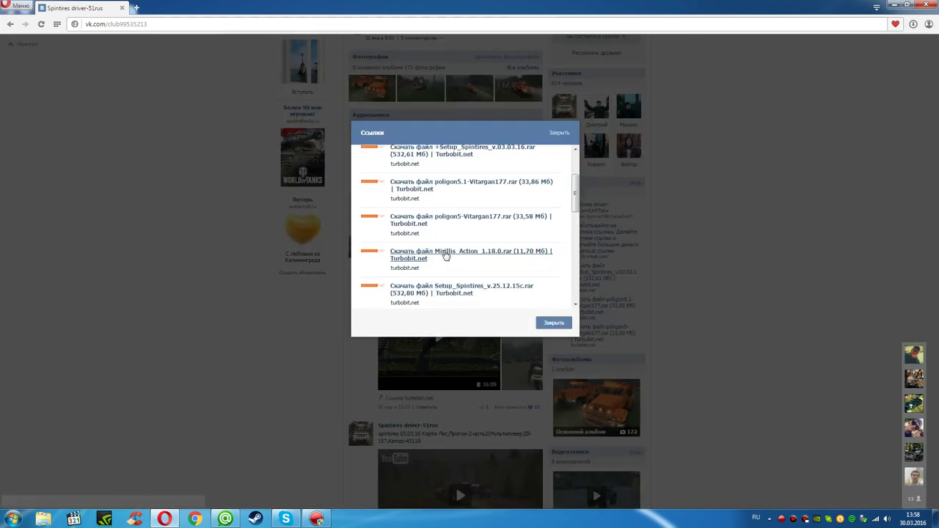
left_click(559, 133)
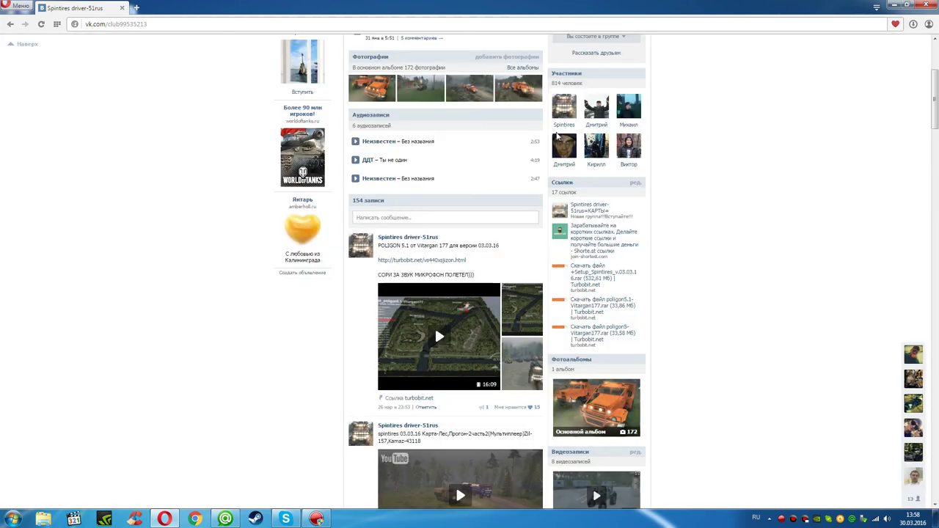
left_click(894, 5)
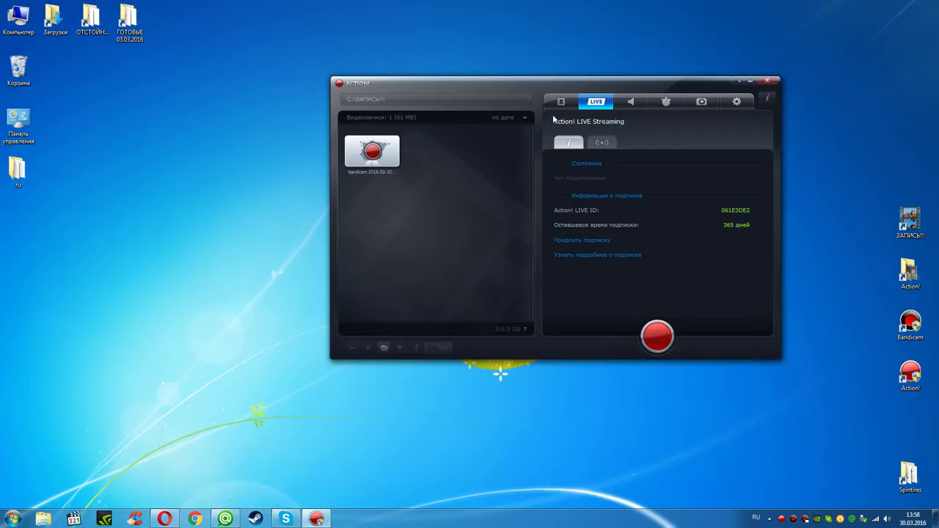
- Look through Action!'s video, LIVE, audio, benchmark, screenshot and settings pages, return to video recording, and reposition the window
left_click(562, 103)
left_click(597, 104)
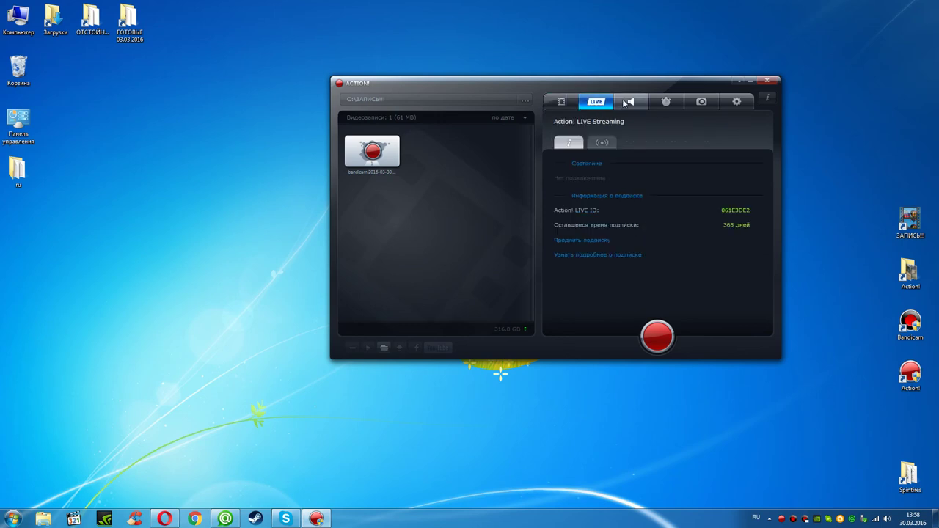
left_click(627, 101)
left_click(702, 103)
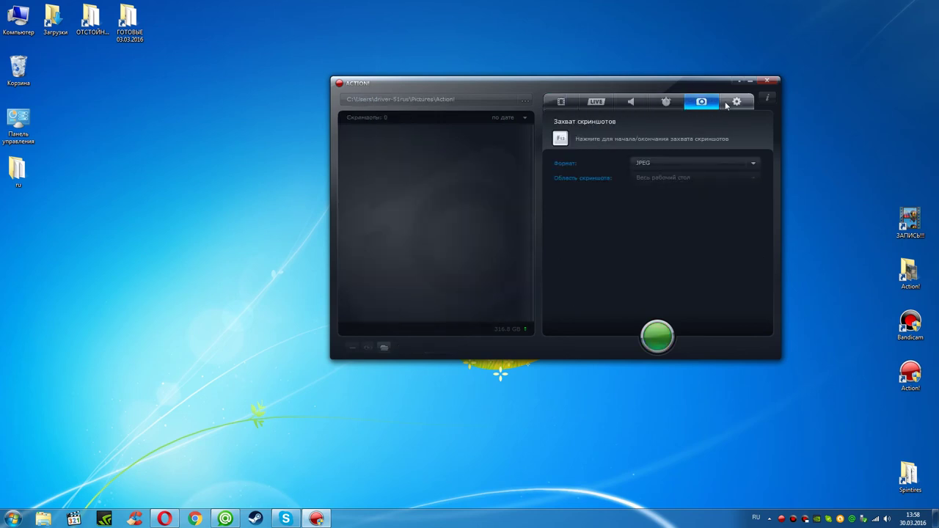
left_click(737, 102)
left_click(701, 102)
left_click(665, 102)
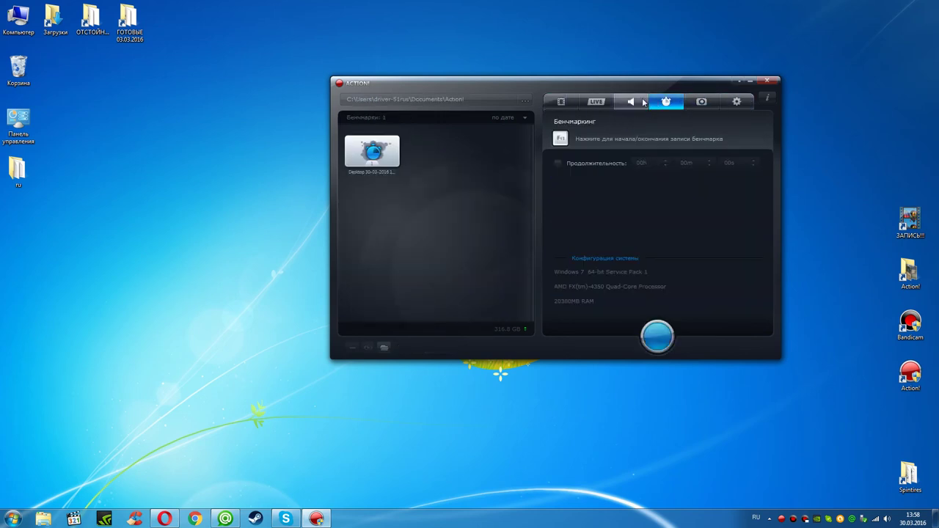
left_click(631, 102)
left_click(595, 102)
left_click(561, 103)
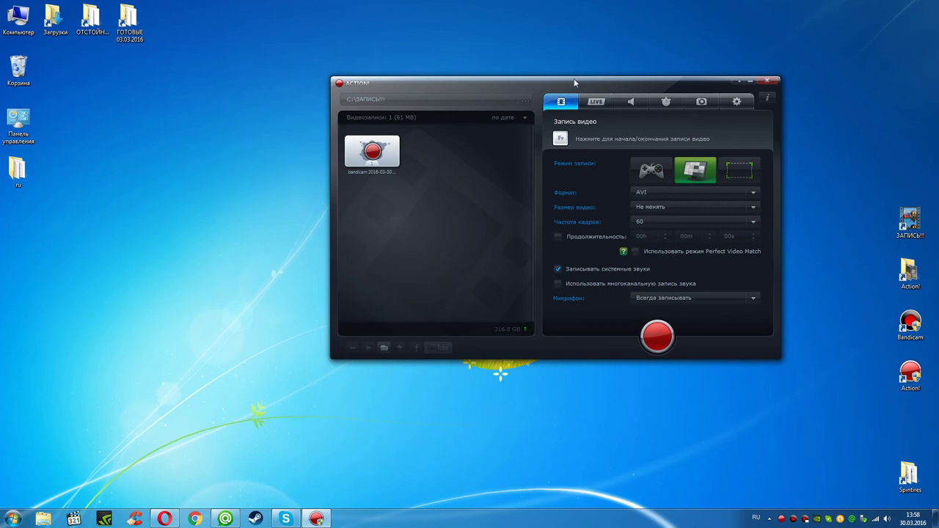
left_click_drag(568, 81, 451, 95)
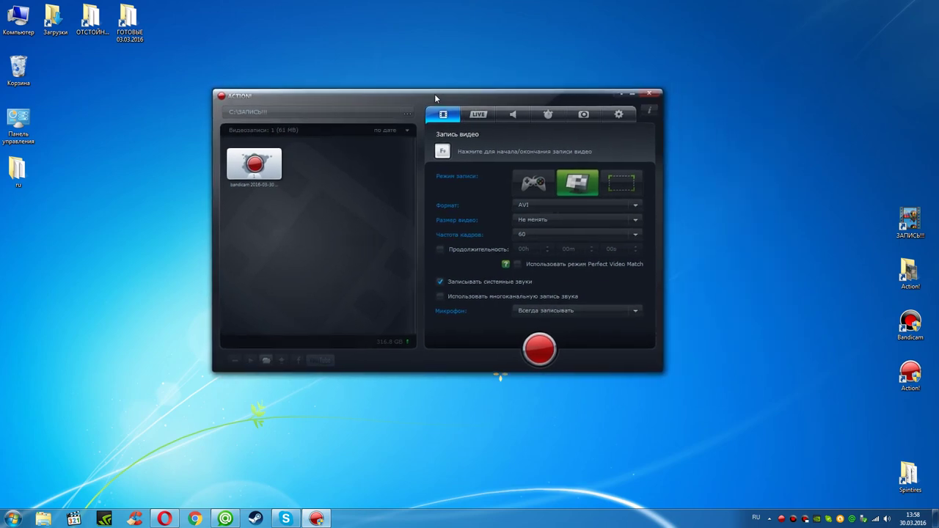